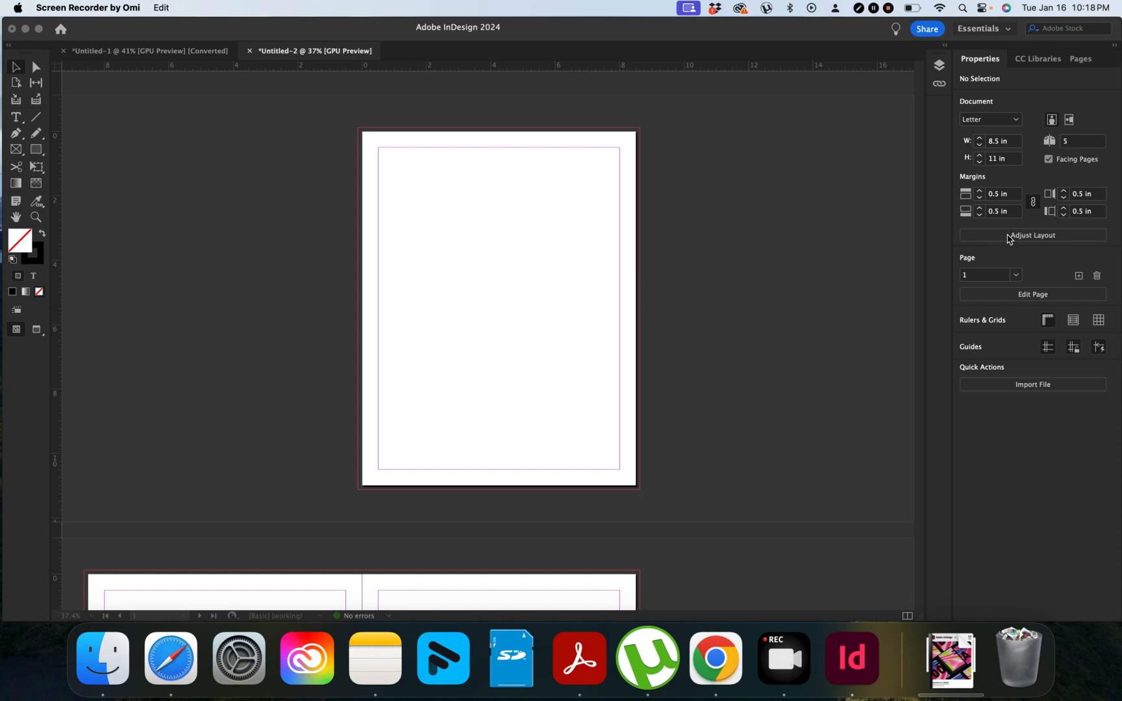
Step: Bring InDesign to the front and scroll around the document to inspect its pages
left_click(625, 357)
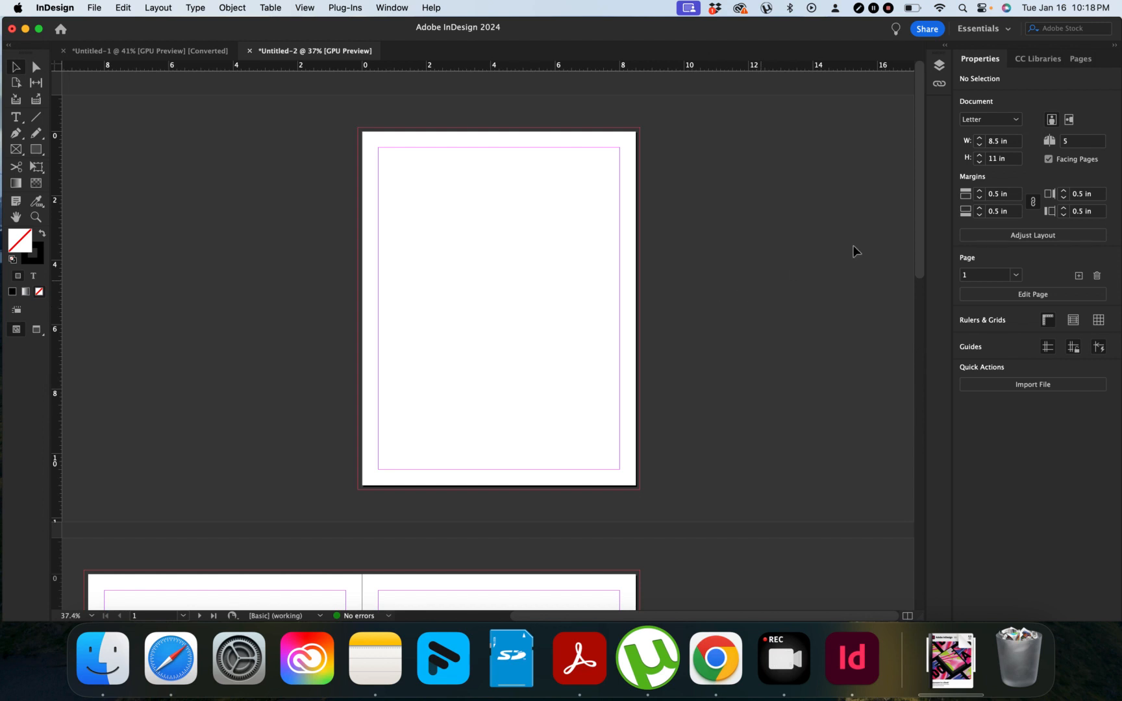
scroll(609, 276, "down", 10)
scroll(610, 275, "down", 5)
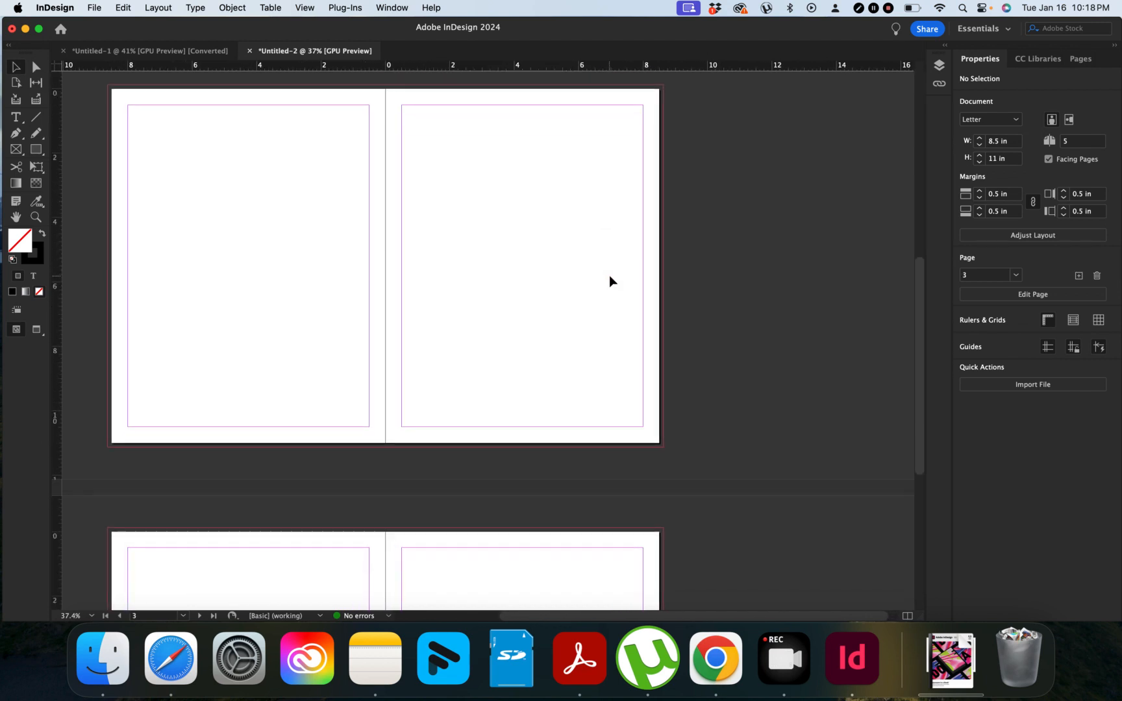
scroll(610, 275, "left", 2)
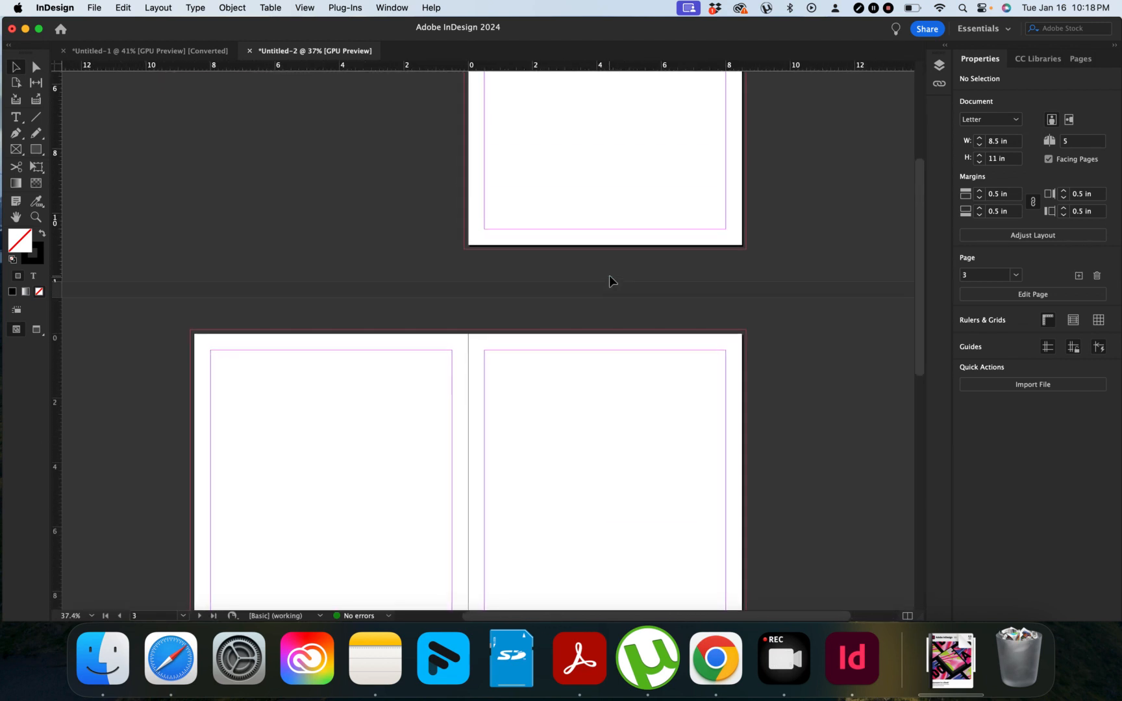
scroll(609, 275, "up", 5)
scroll(609, 276, "up", 10)
scroll(609, 275, "down", 6)
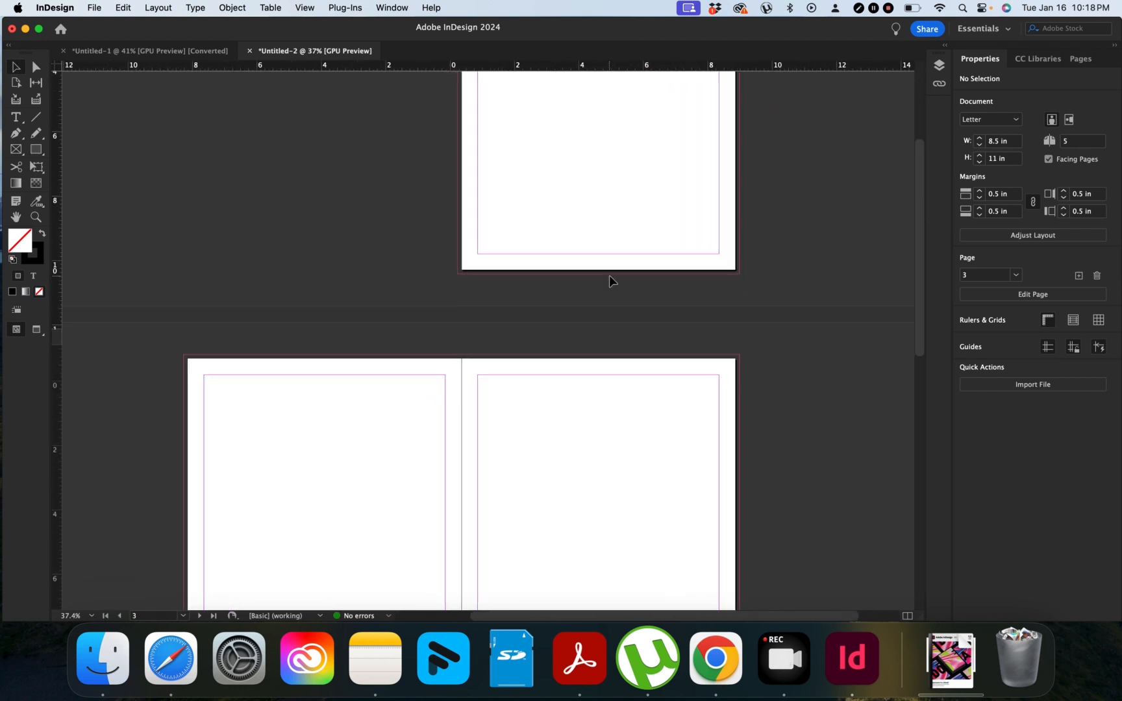
scroll(609, 275, "left", 2)
scroll(609, 276, "up", 9)
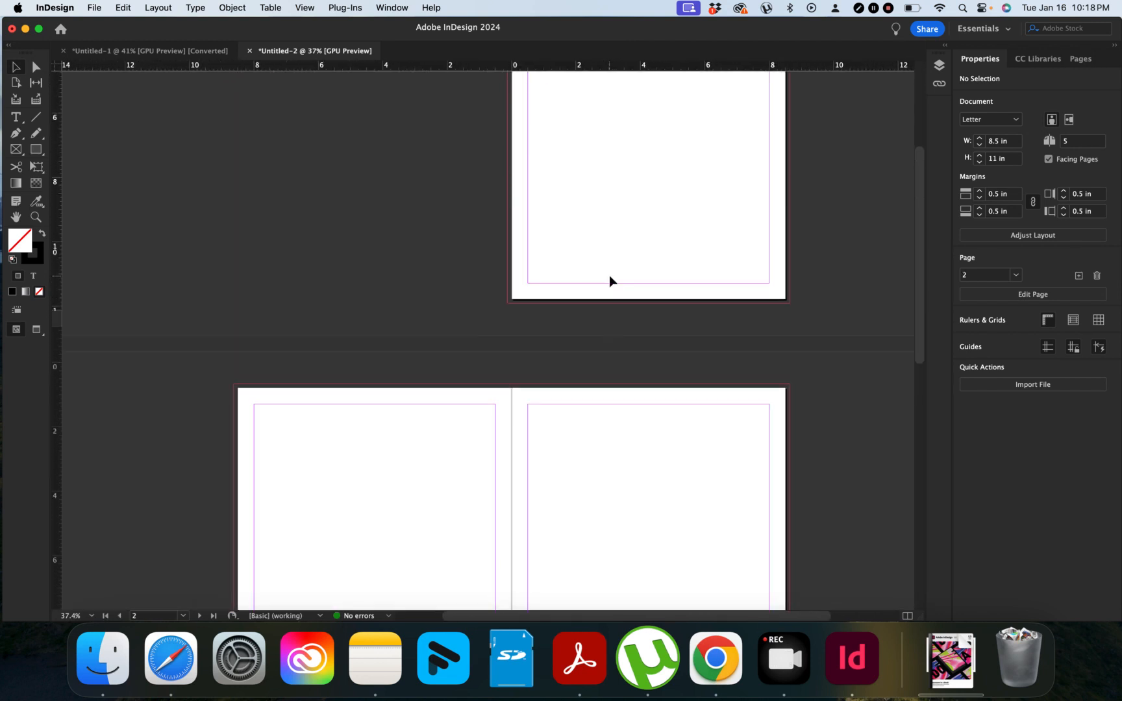
scroll(609, 276, "down", 4)
scroll(609, 275, "right", 2)
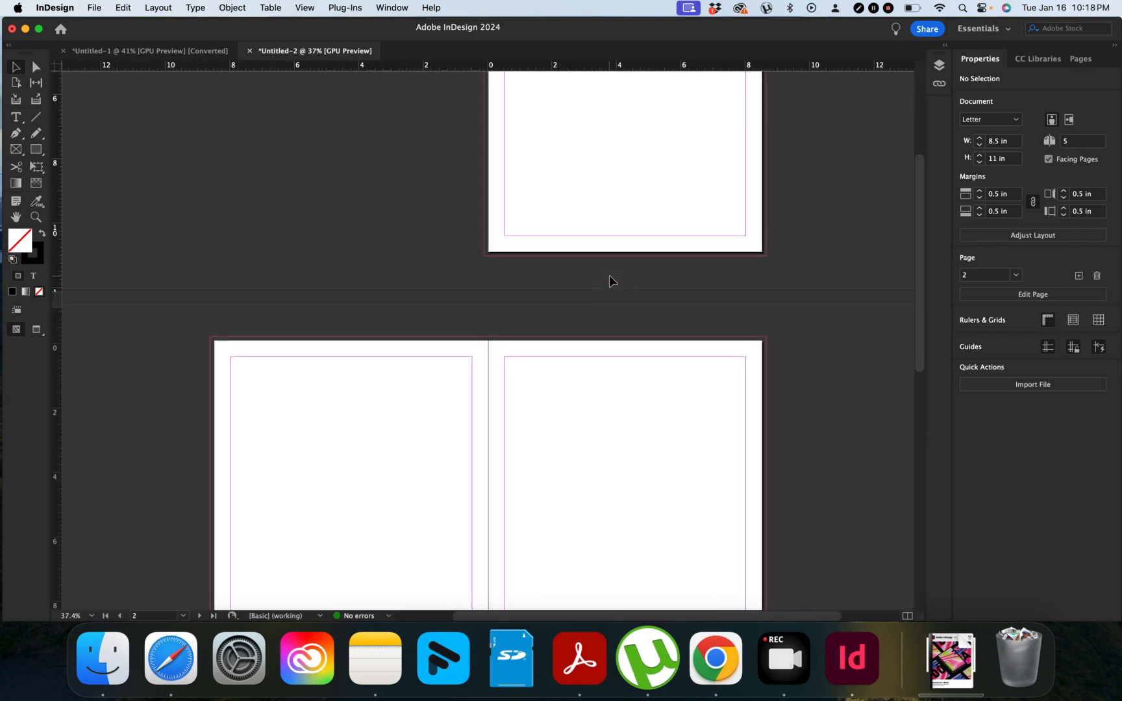
Step: Add a new spread in the Pages panel, making 7 pages in 4 spreads
left_click(1079, 60)
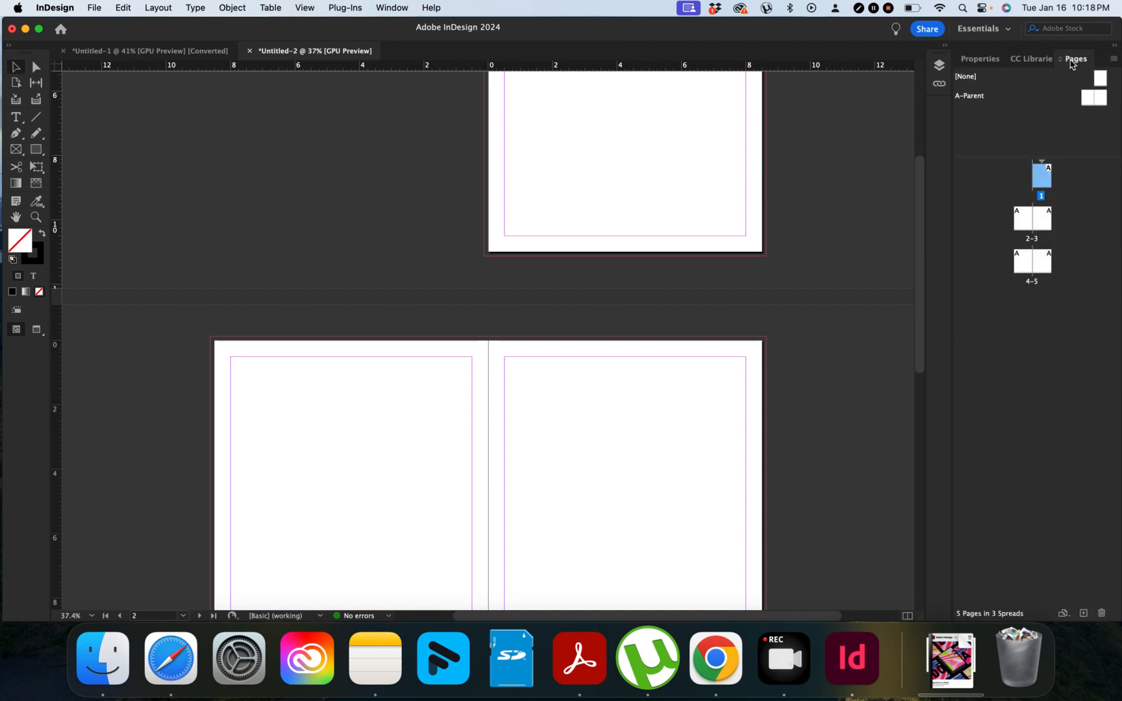
left_click(1083, 613)
left_click(1083, 613)
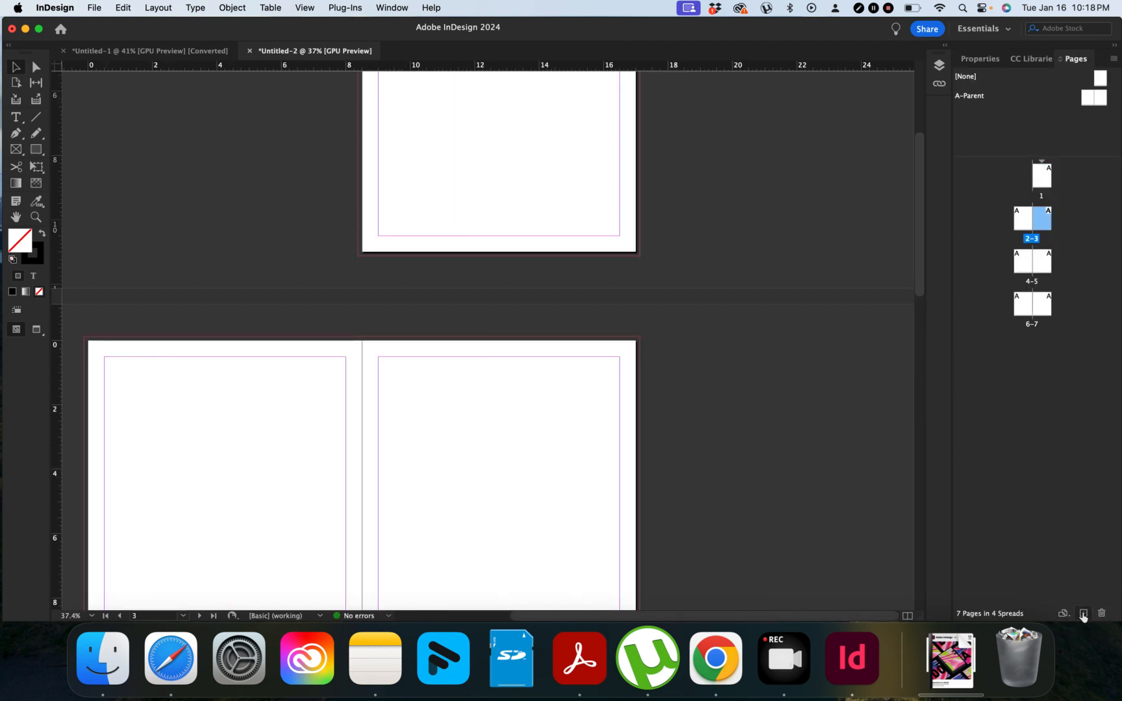
scroll(628, 290, "up", 5)
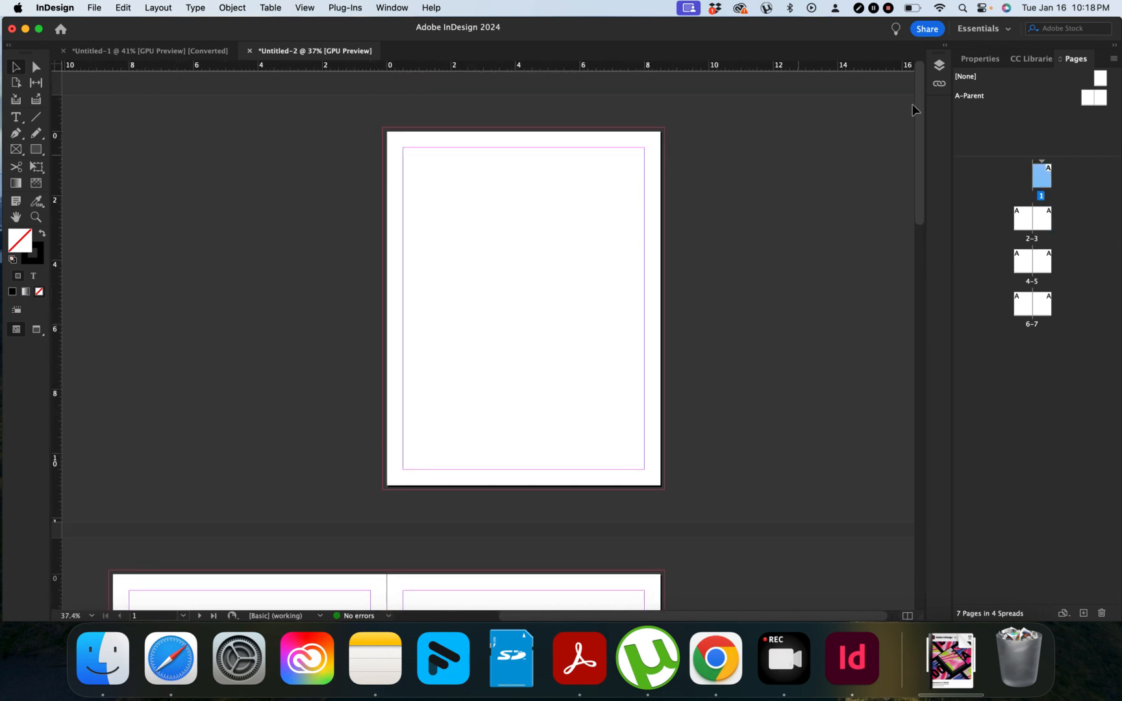
Step: Open the blank A-Parent spread for editing and fit it in view
left_click(974, 97)
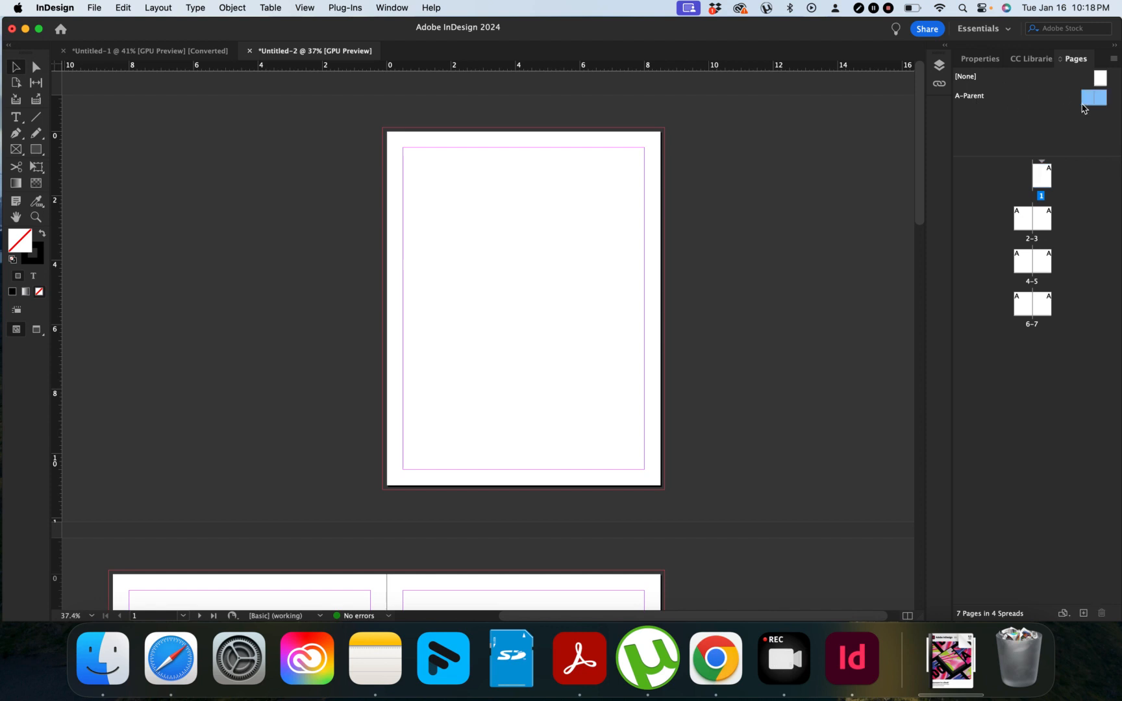
double_click(1089, 102)
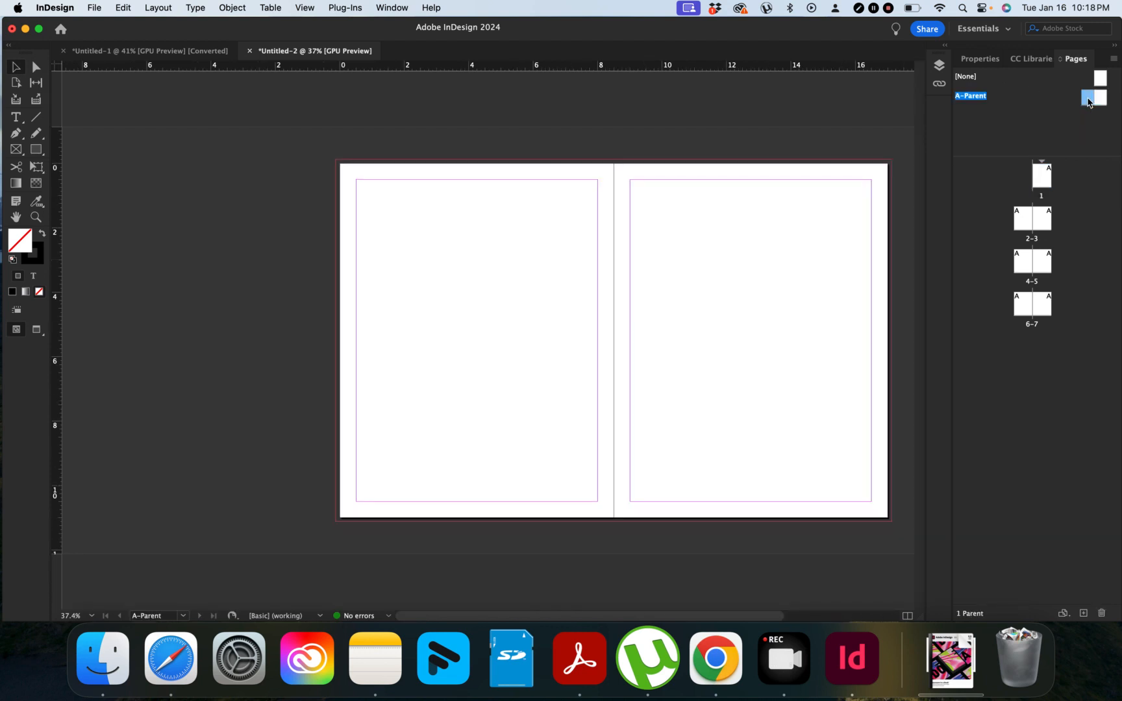
scroll(591, 228, "down", 5)
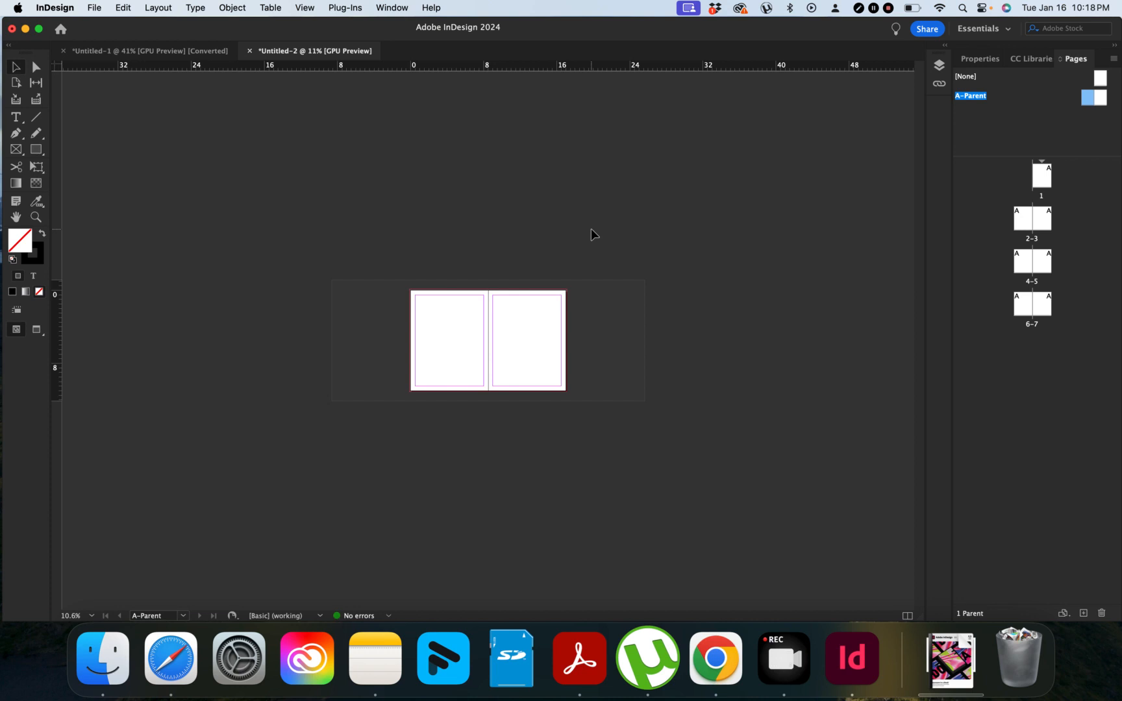
scroll(591, 229, "up", 6)
scroll(591, 234, "down", 2)
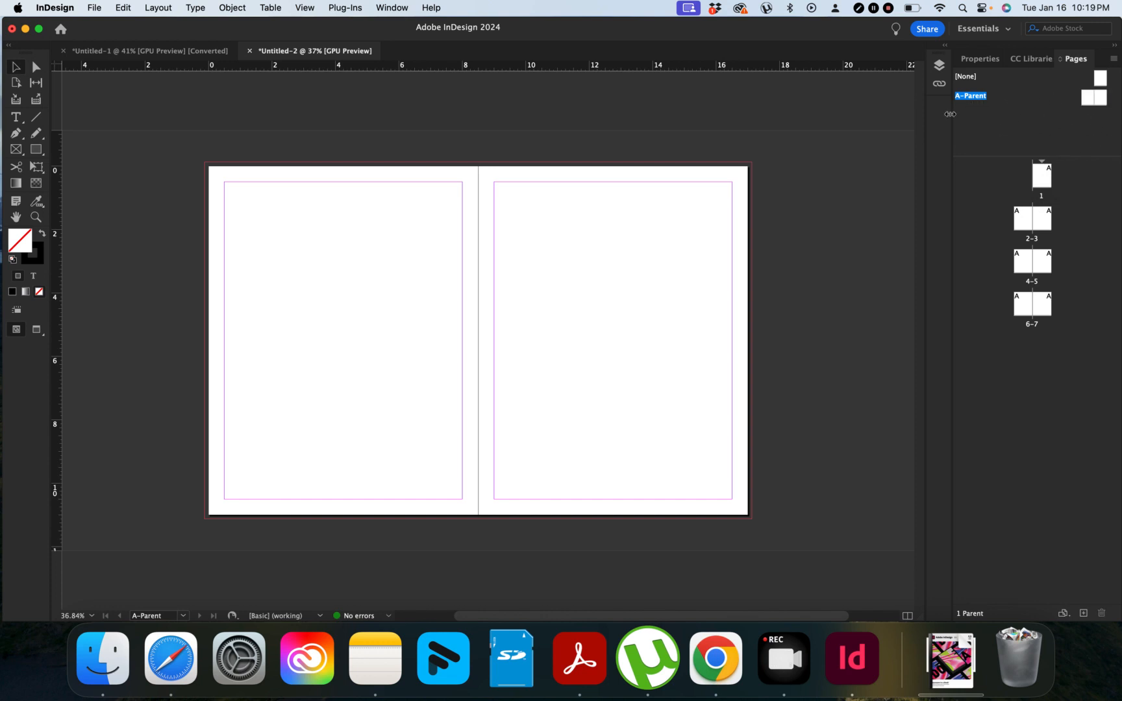
left_click(126, 52)
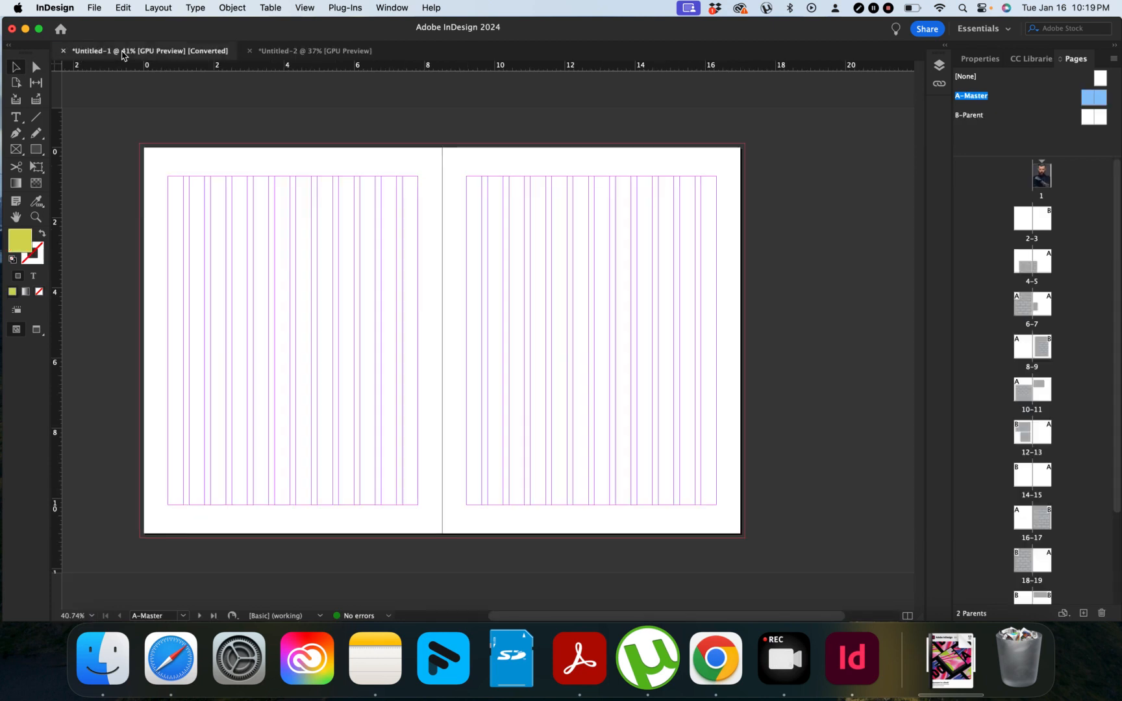
left_click(1052, 119)
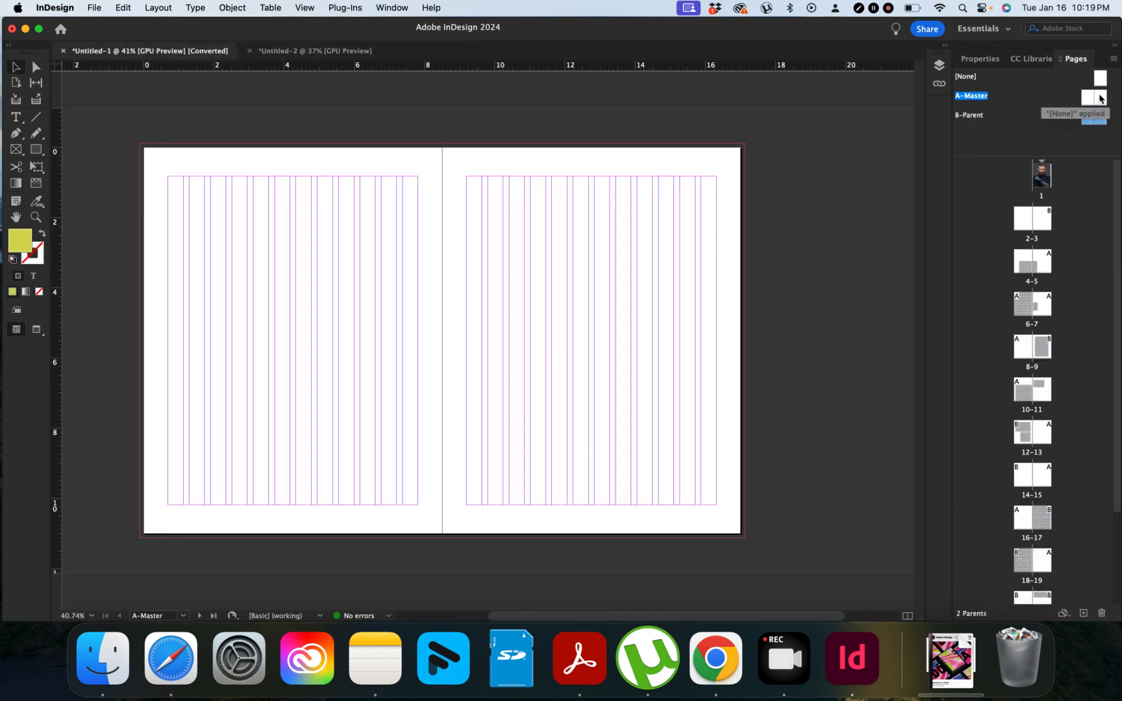
left_click(1100, 98)
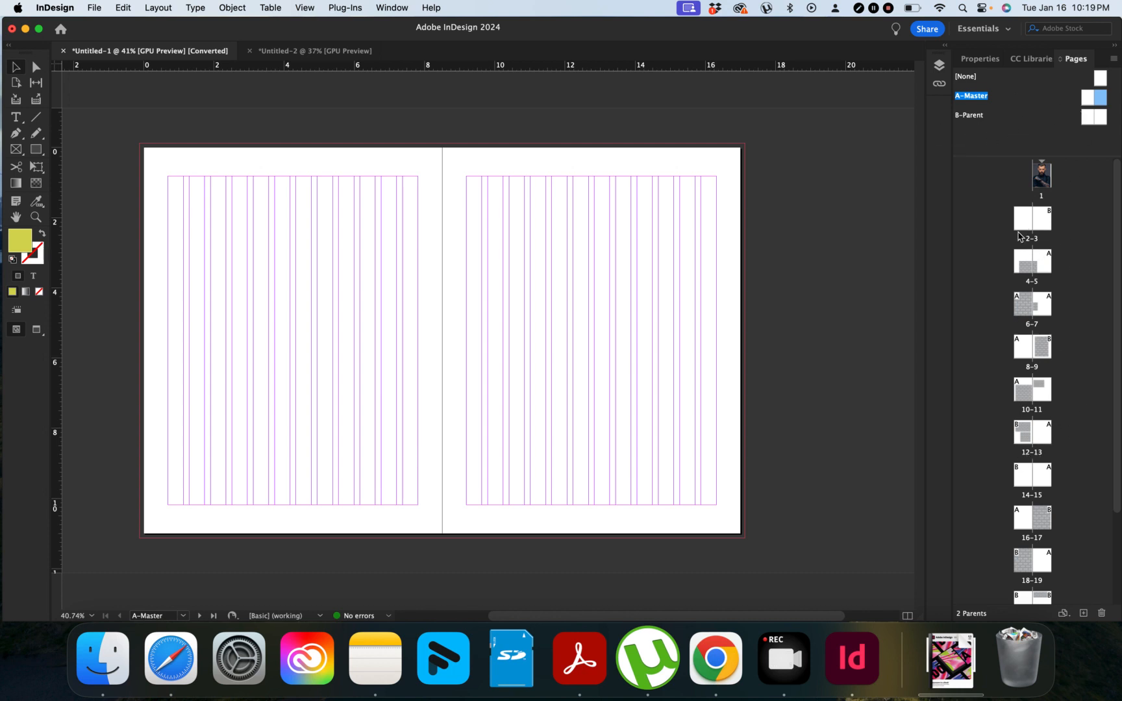
left_click(286, 52)
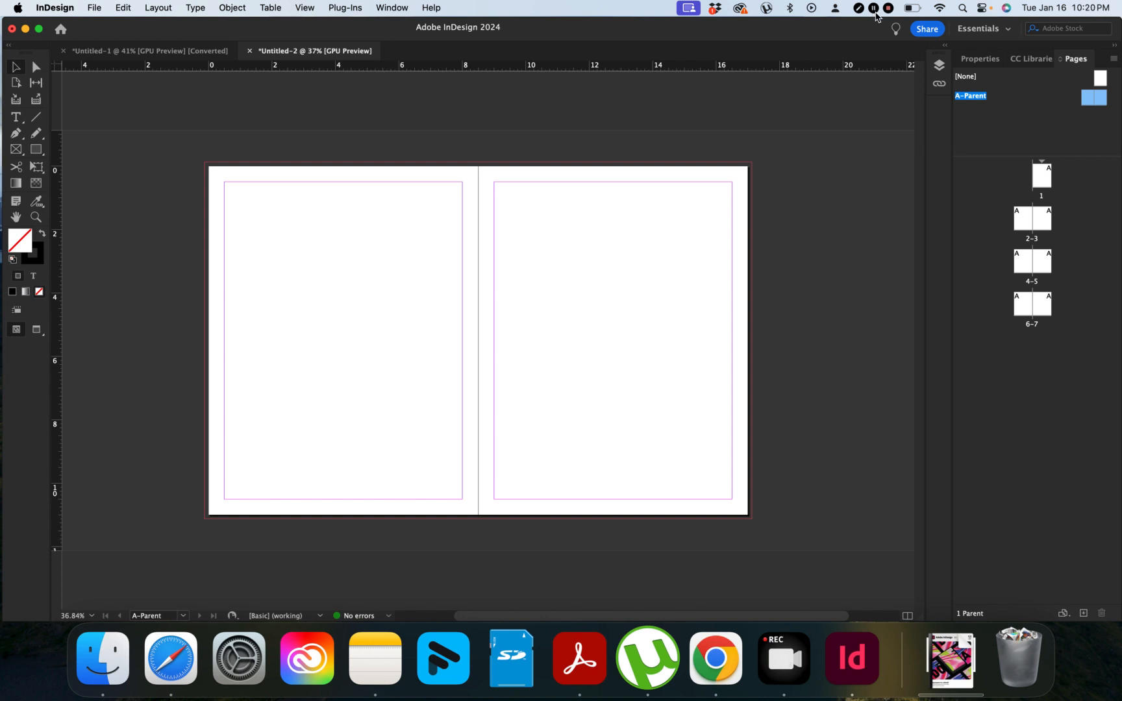
Step: Open Layout > Create Guides with Preview on, moving the dialog aside to see the spread
left_click(165, 10)
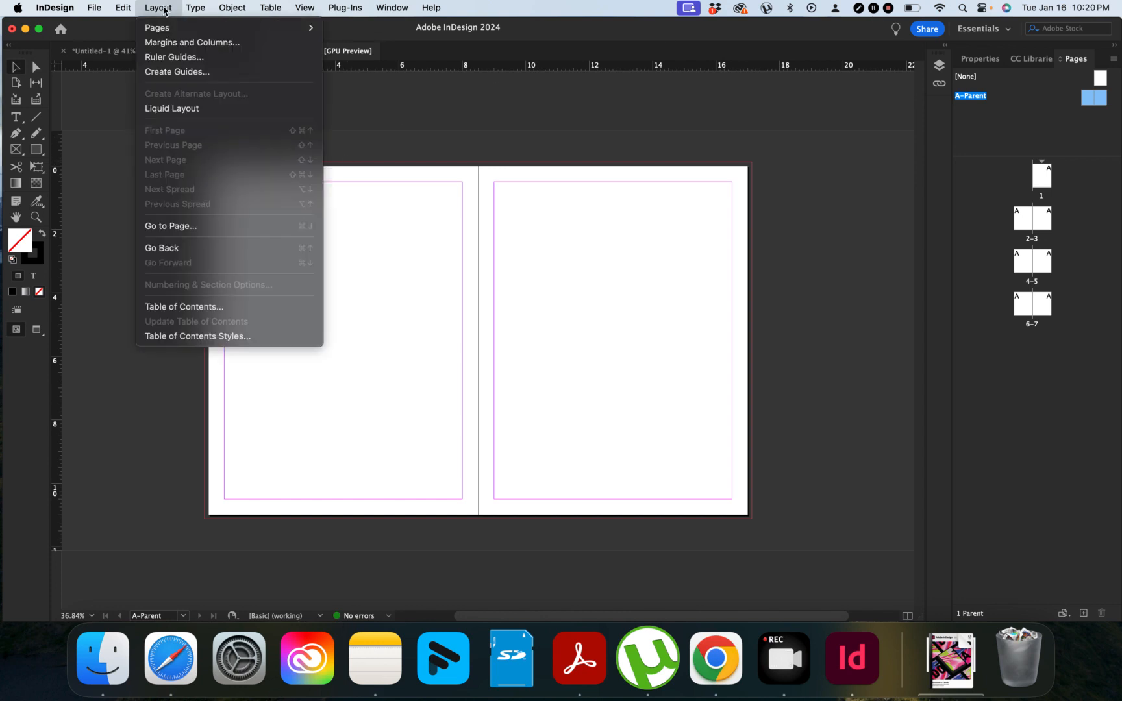
left_click(166, 72)
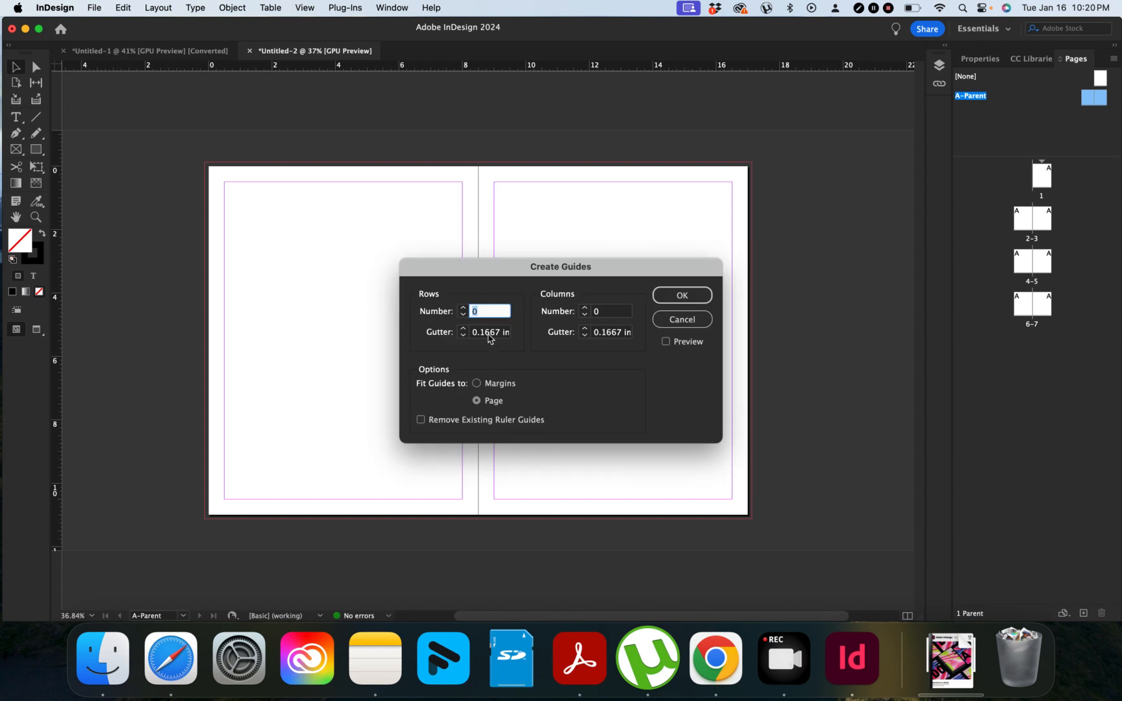
left_click(482, 312)
left_click(665, 342)
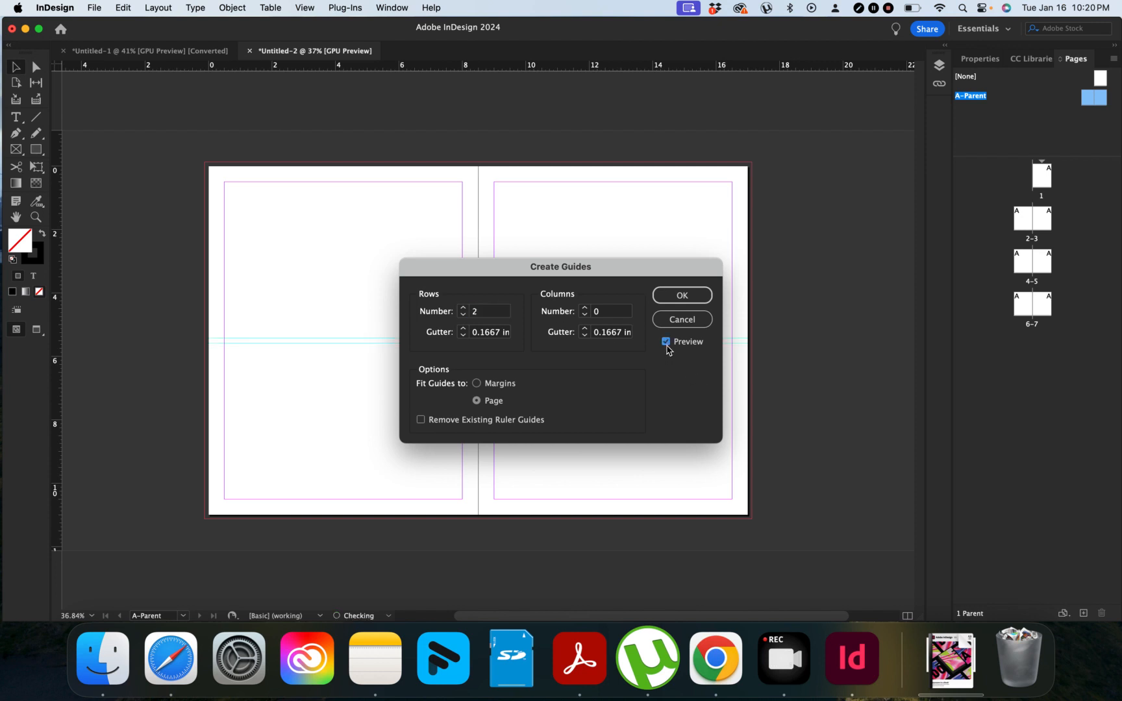
left_click_drag(498, 270, 788, 234)
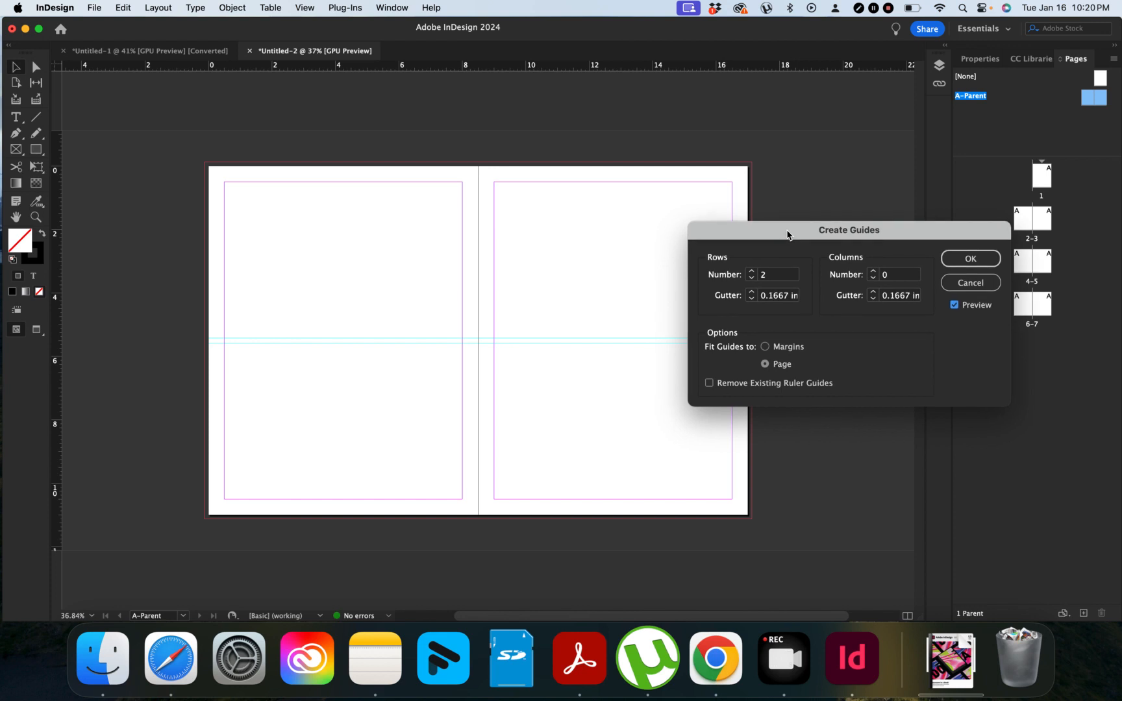
Step: Set the guide grid to 4 rows and 3 columns, fitted to the margins
left_click(751, 271)
left_click(752, 271)
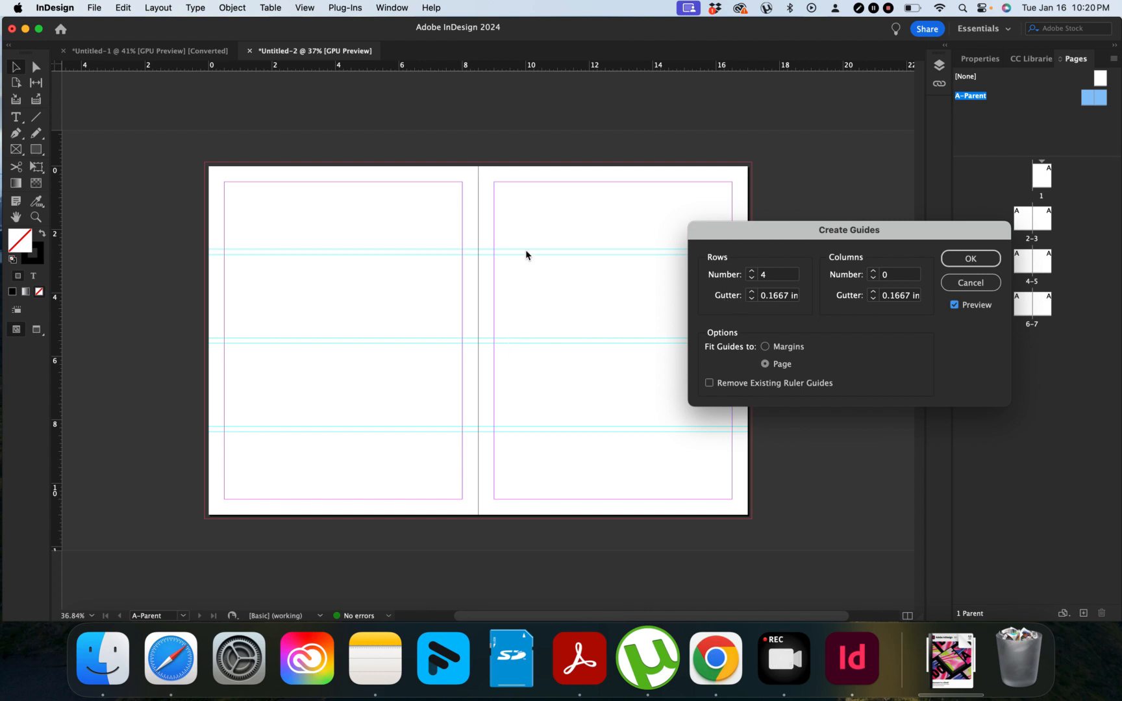
left_click(873, 272)
left_click(873, 273)
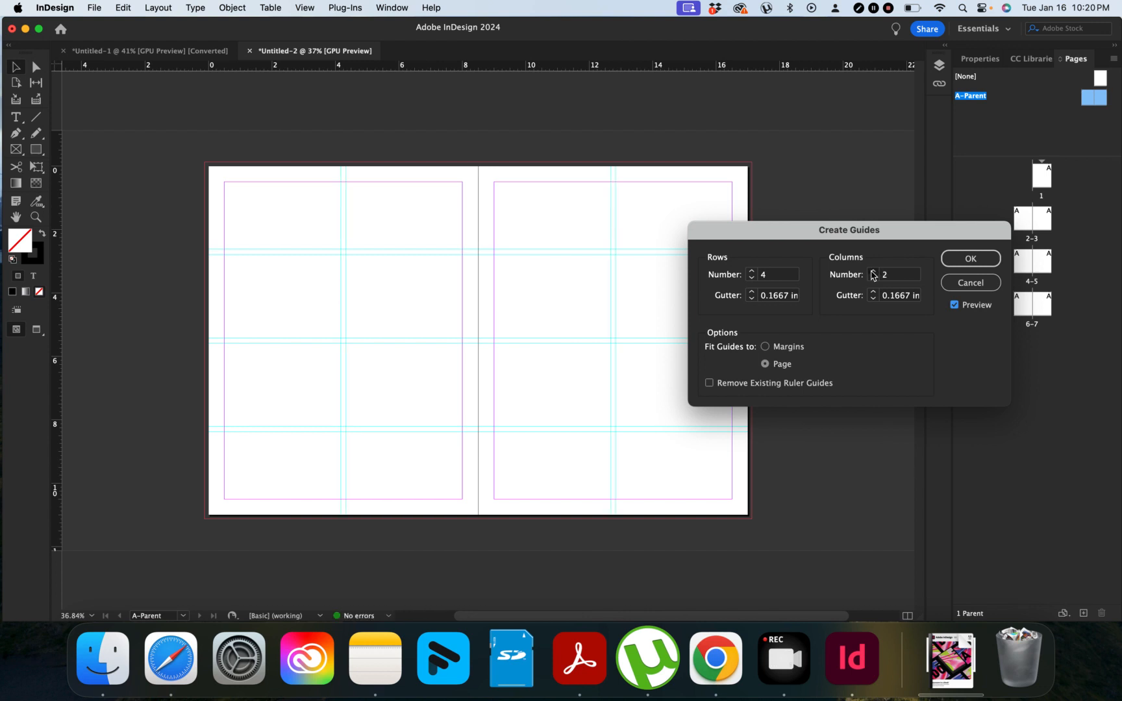
left_click(874, 272)
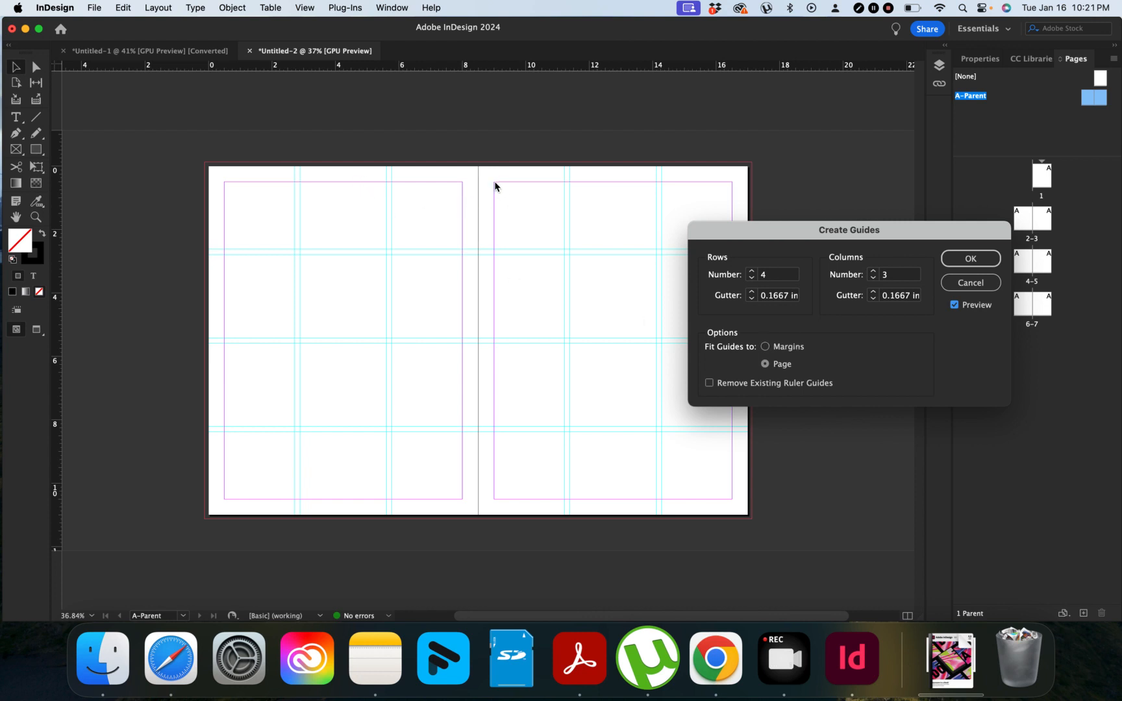
left_click(765, 347)
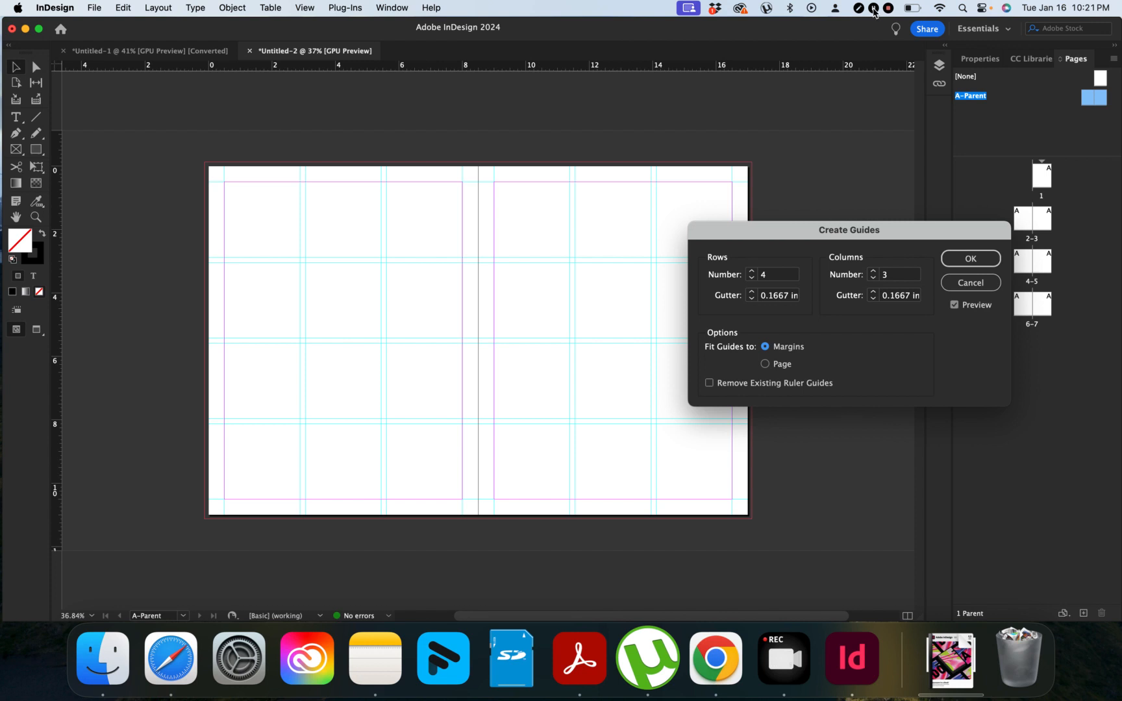
Step: Raise the grid to 5 rows and 5 columns and set the row gutter to 10mm
left_click(753, 272)
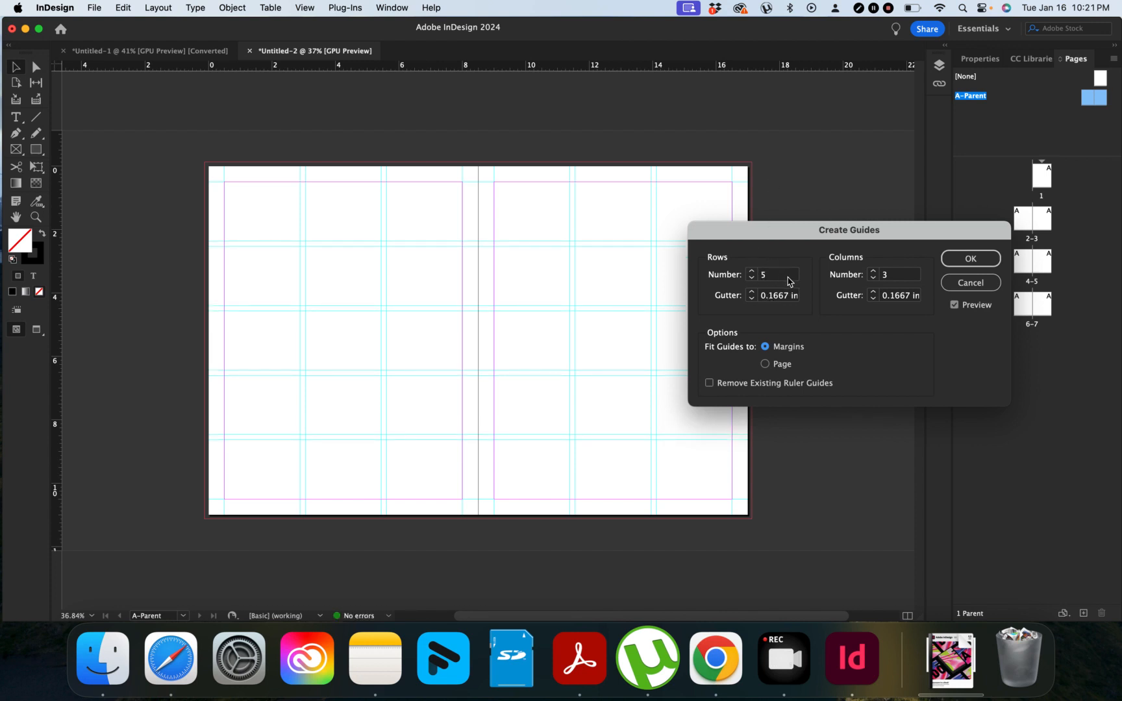
left_click(873, 272)
left_click(873, 272)
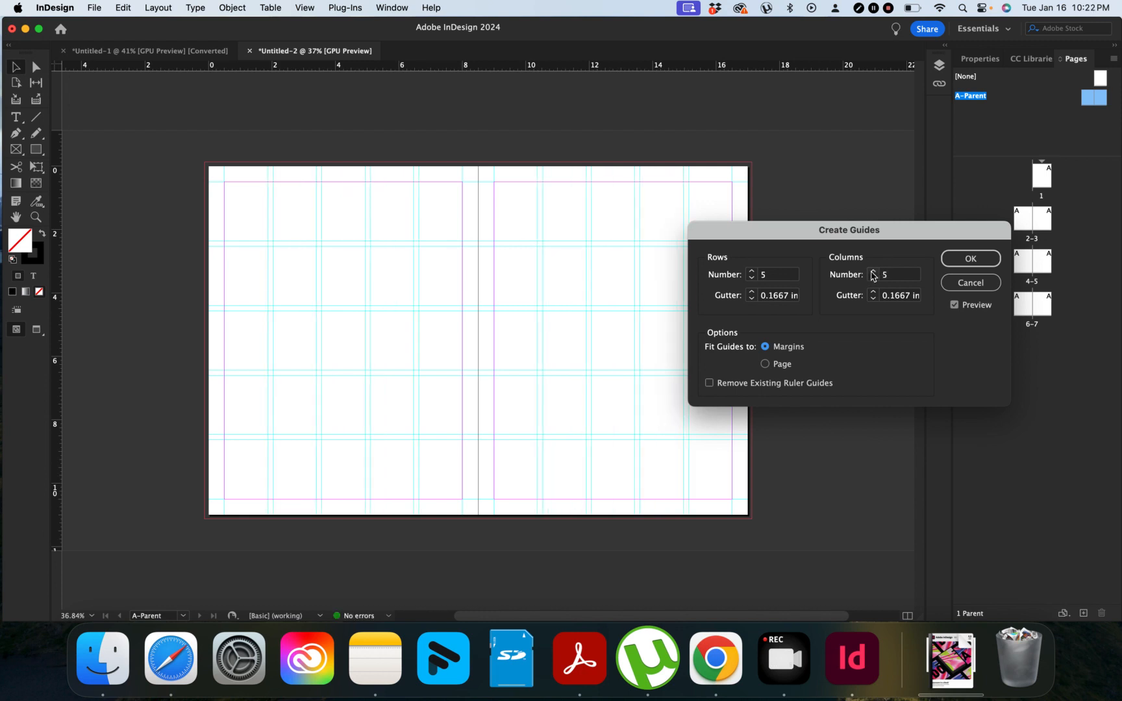
double_click(773, 297)
type("10")
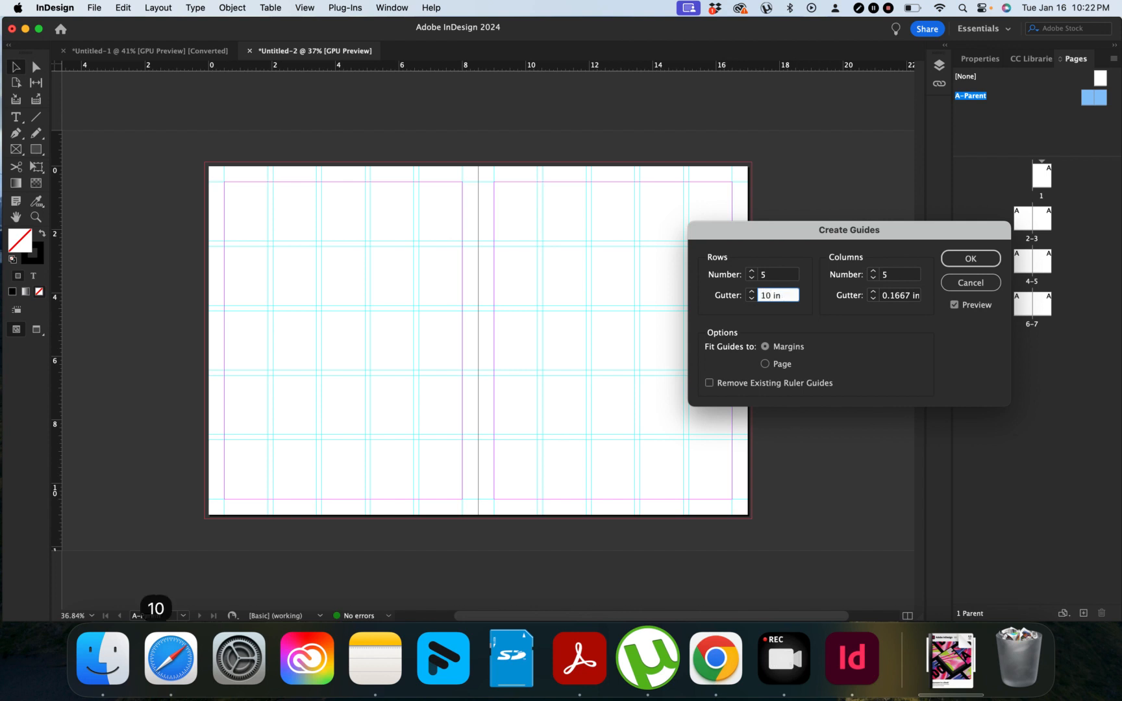
key("Down")
key("Right")
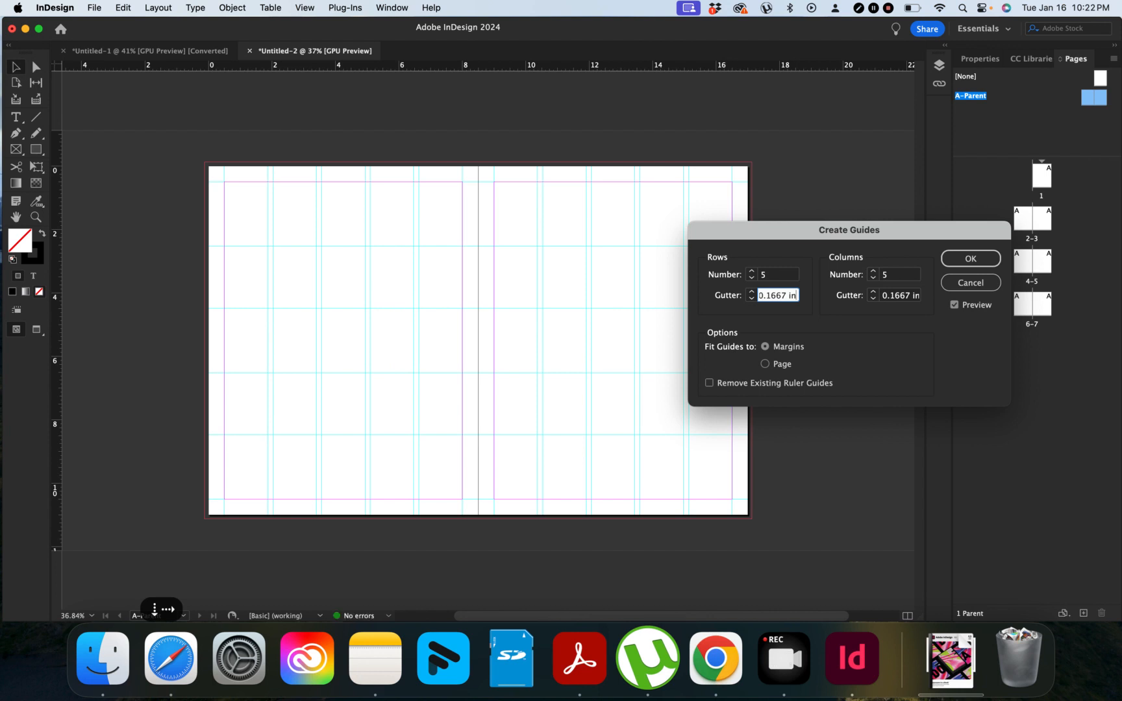
key("BackSpace")
key("BackSpace")
key("BackSpace")
key("BackSpace")
key("BackSpace")
key("BackSpace")
key("BackSpace")
key("BackSpace")
key("BackSpace")
key("BackSpace")
key("BackSpace")
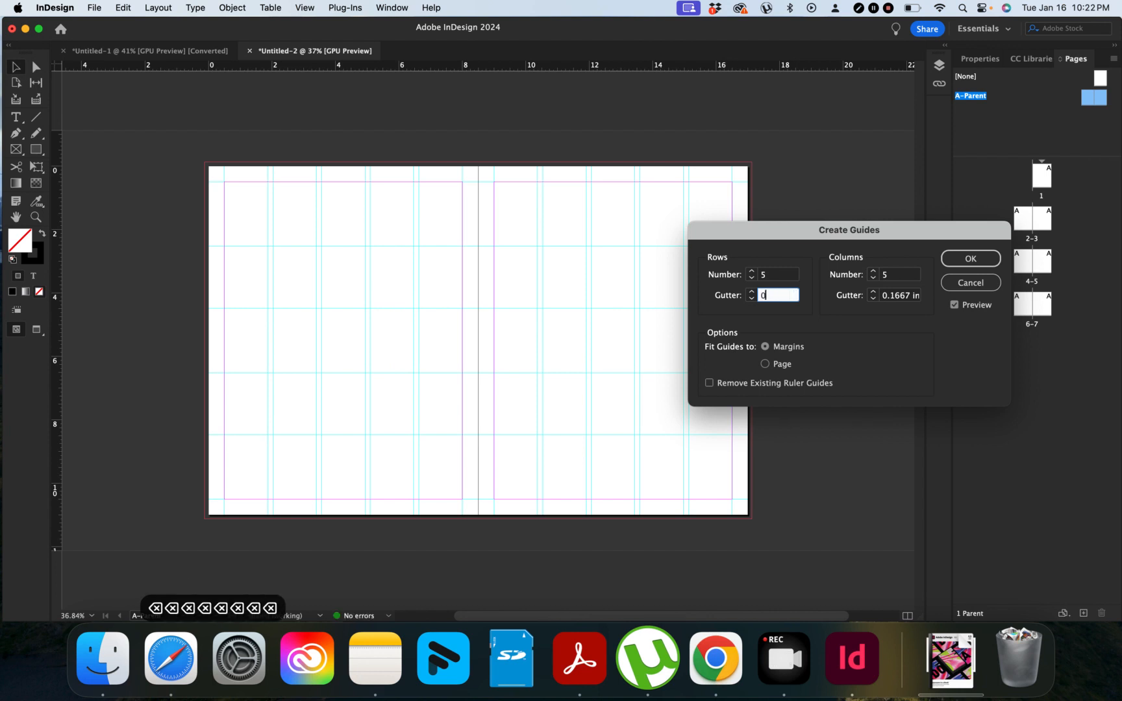
type("10mm")
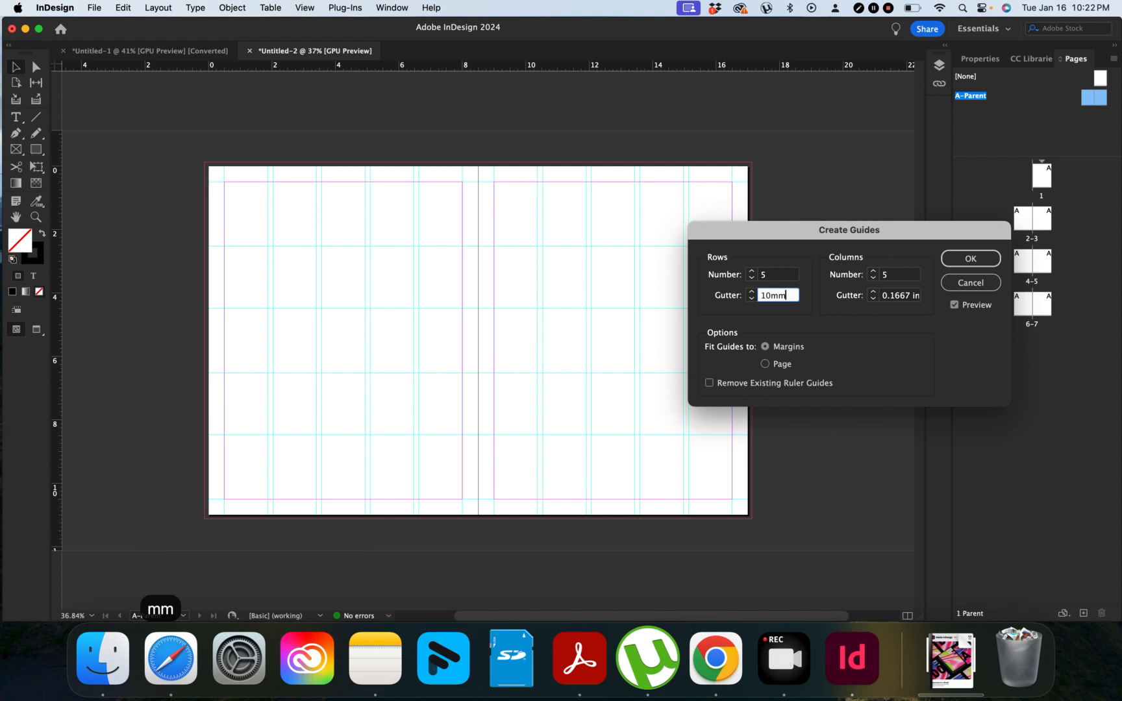
left_click(909, 296)
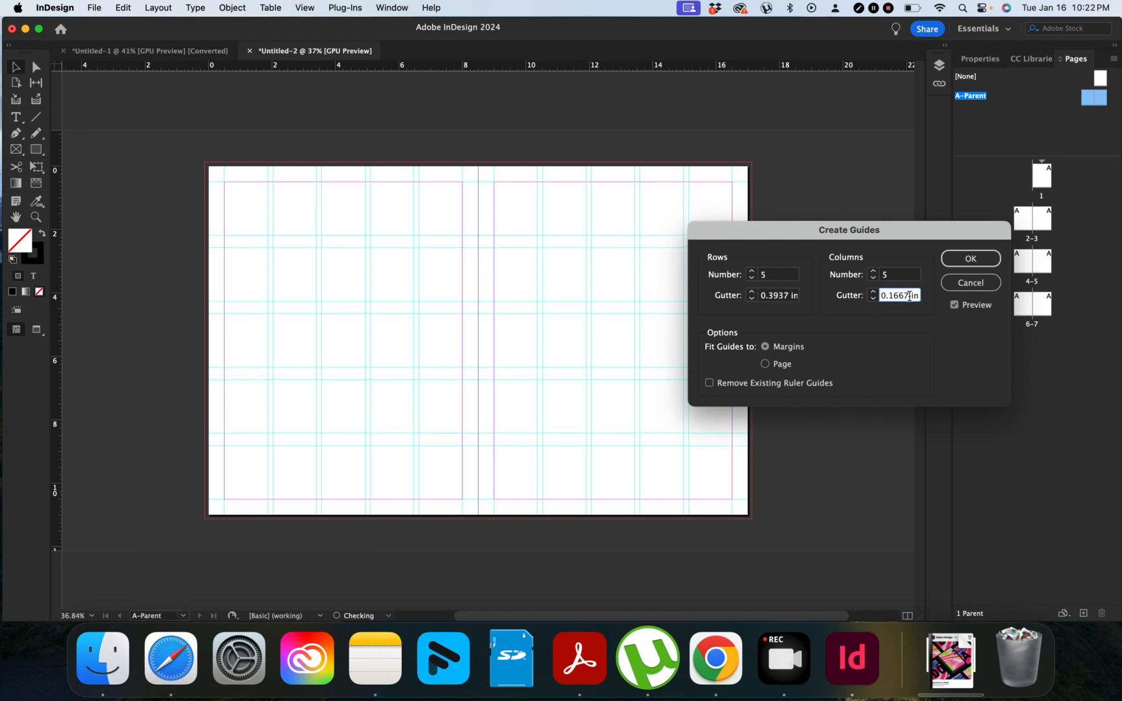
Step: Set the column gutter to 10mm, which converts to 0.3937 in
double_click(901, 300)
type("10mm")
left_click(899, 273)
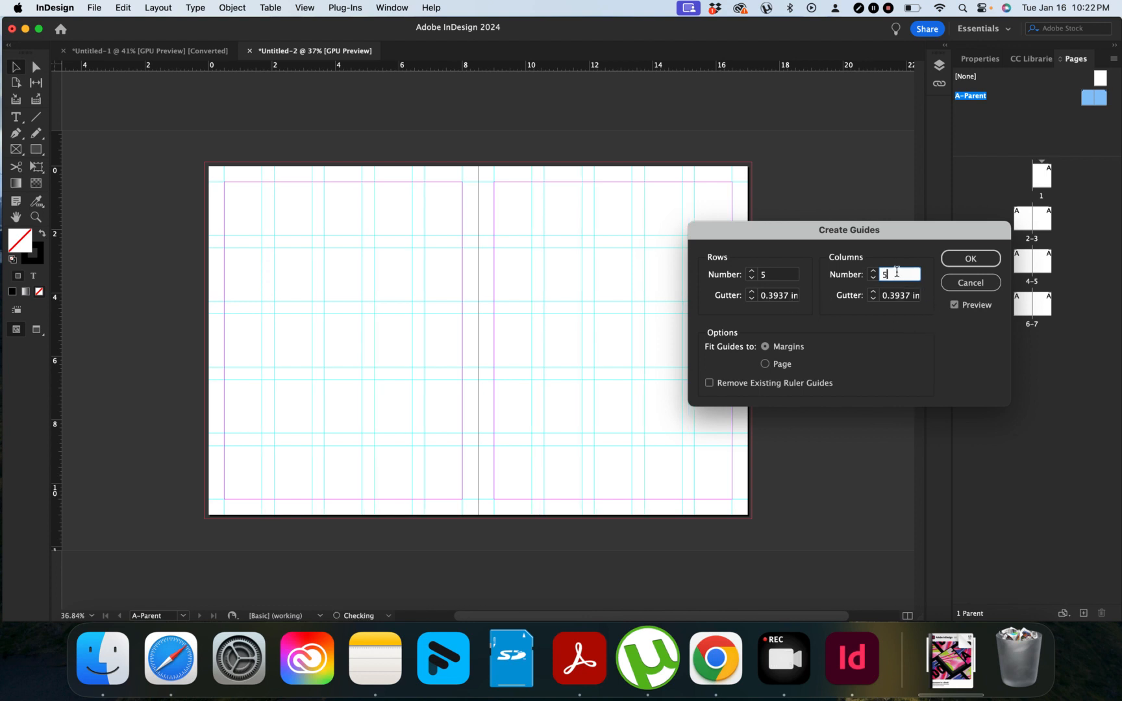
left_click(912, 296)
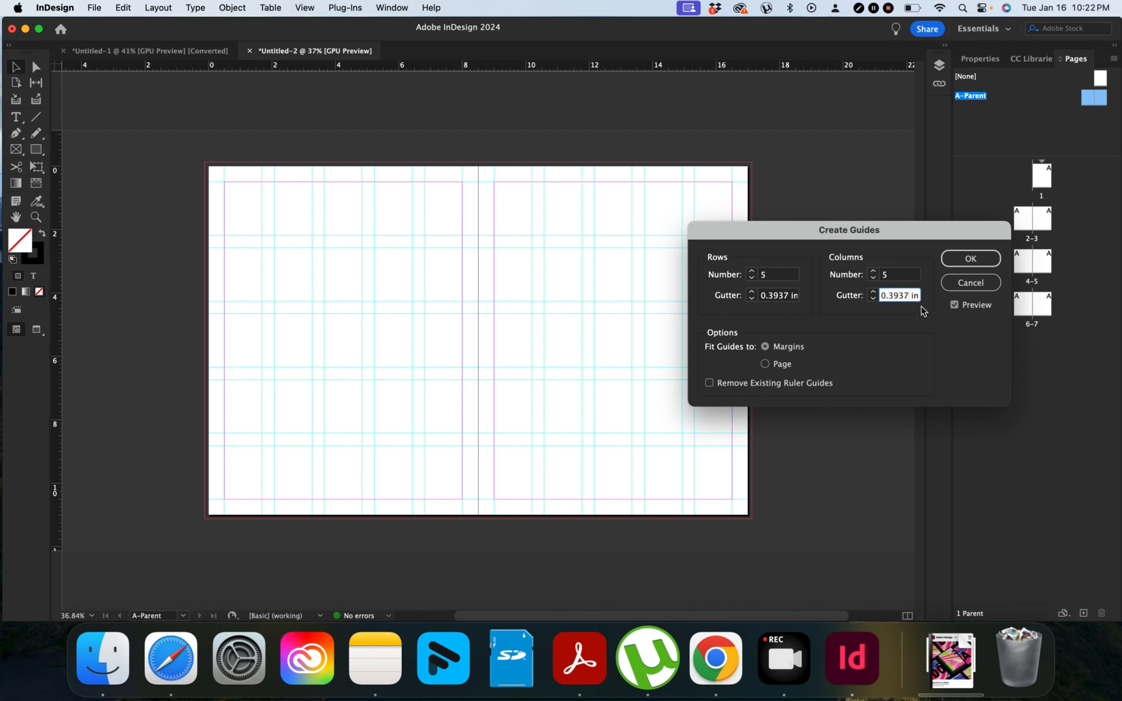
Step: Adjust the row gutter with /2 then *2 math to about 0.394 in and apply the grid
left_click(790, 295)
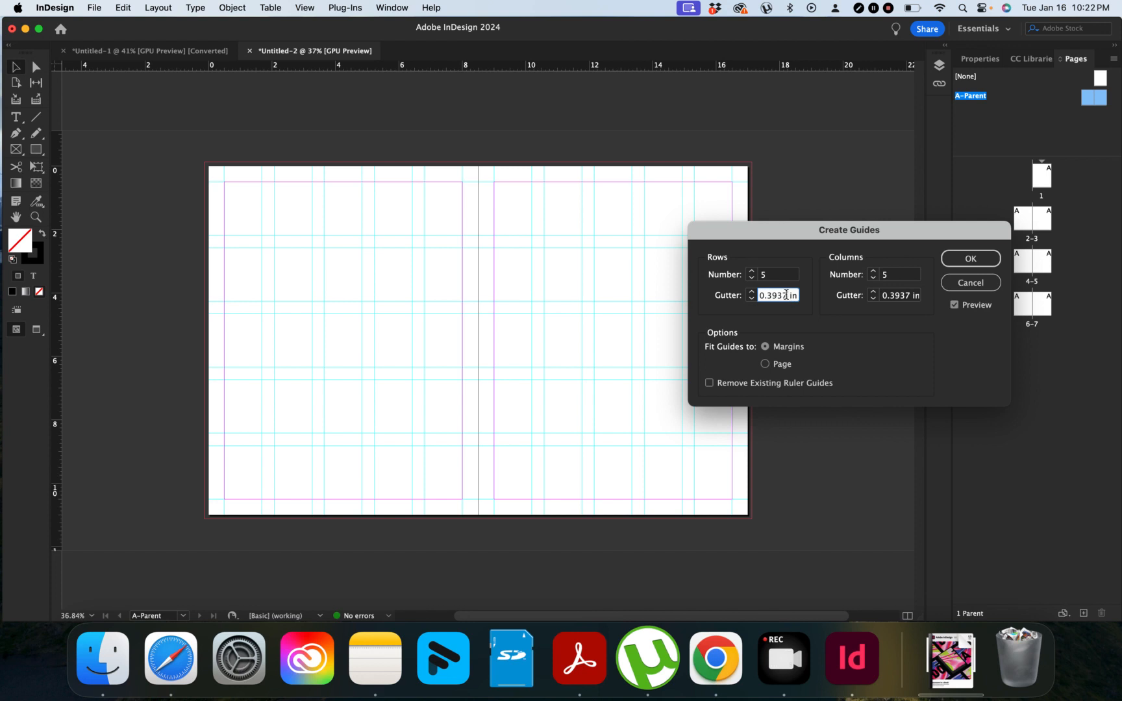
type("/2")
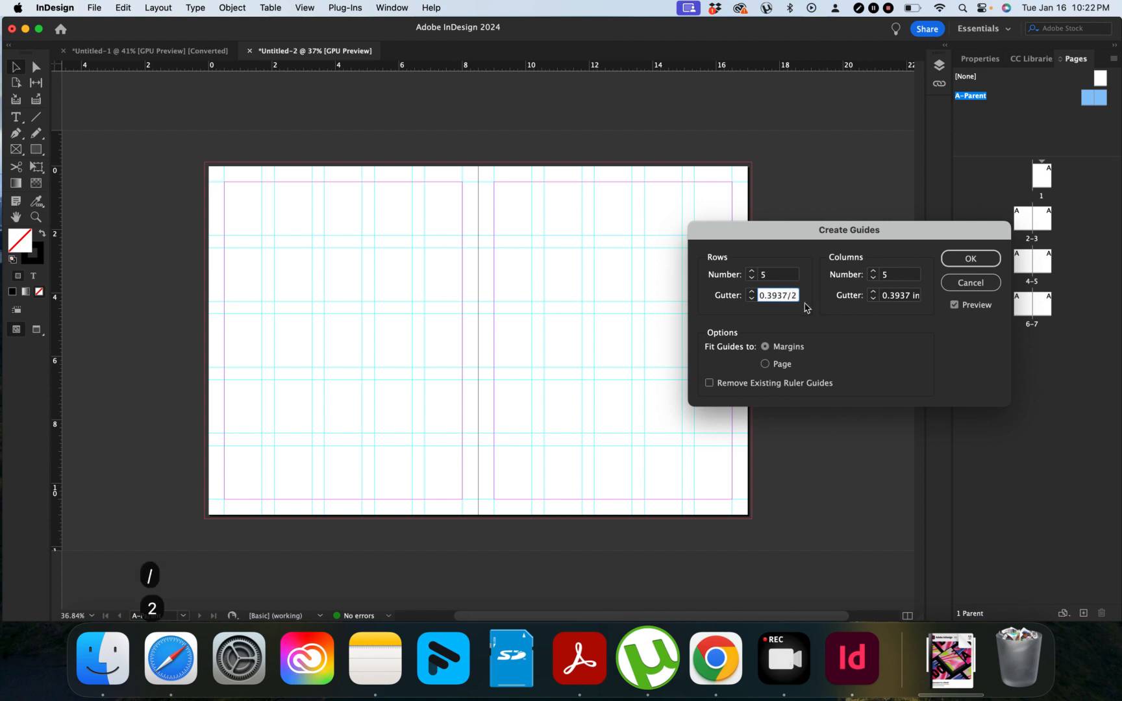
key("Tab")
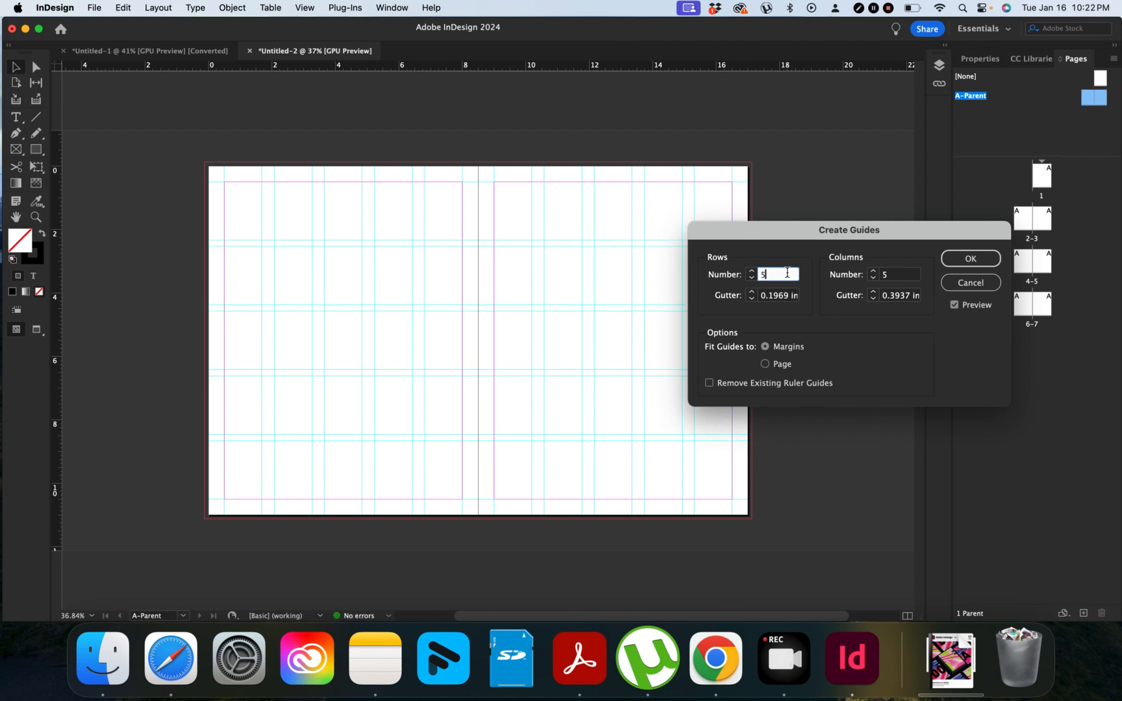
left_click(784, 295)
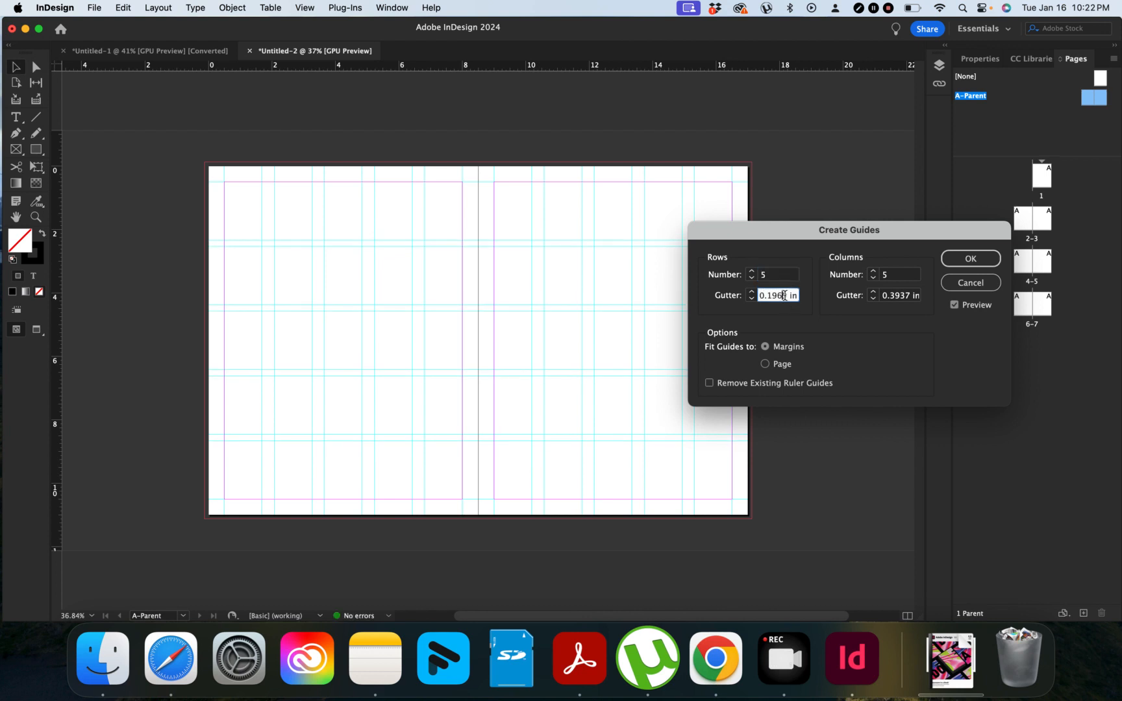
double_click(907, 296)
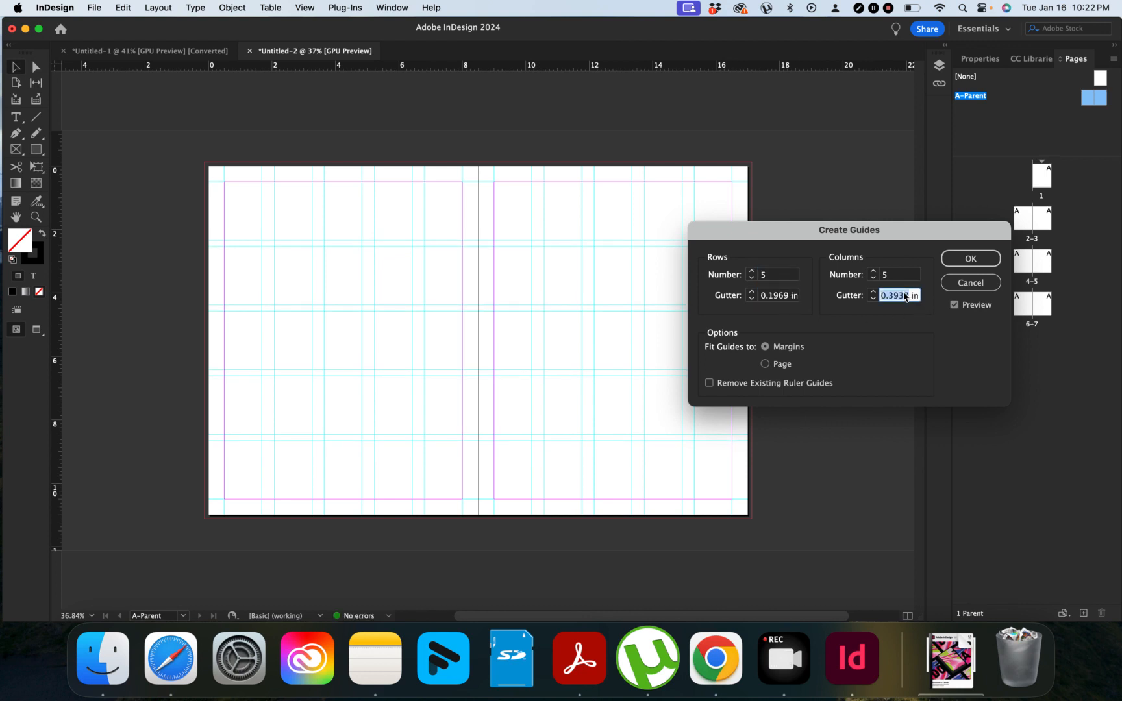
key("super+c")
left_click(775, 297)
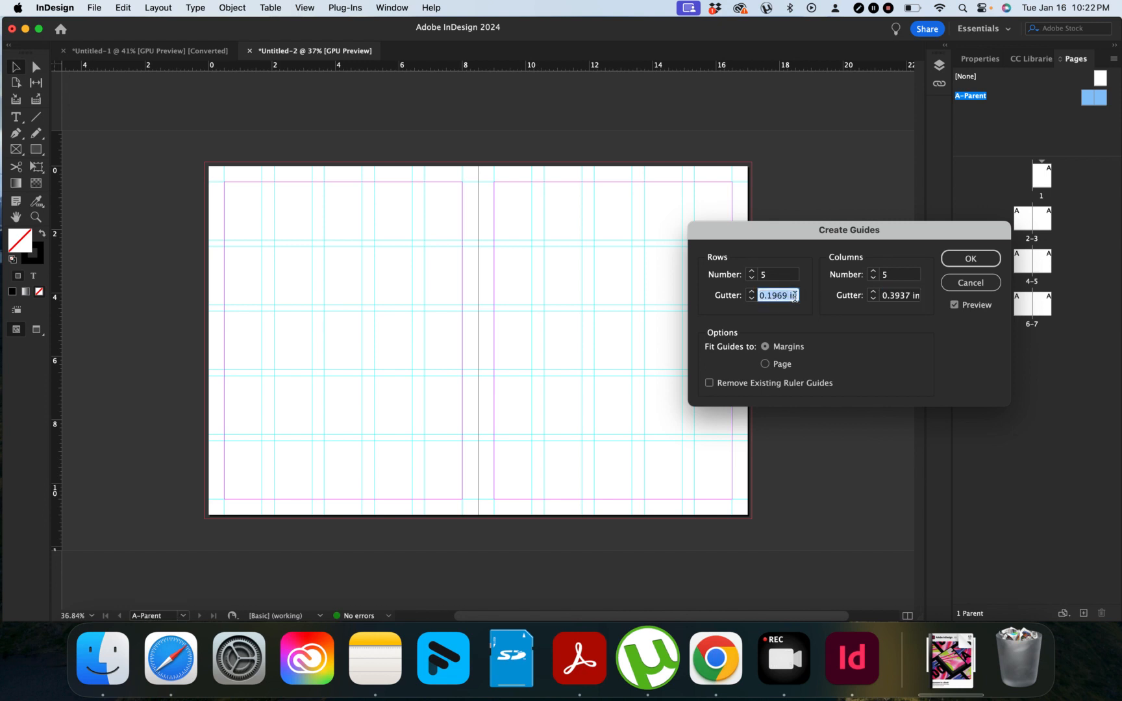
left_click(787, 296)
type("*")
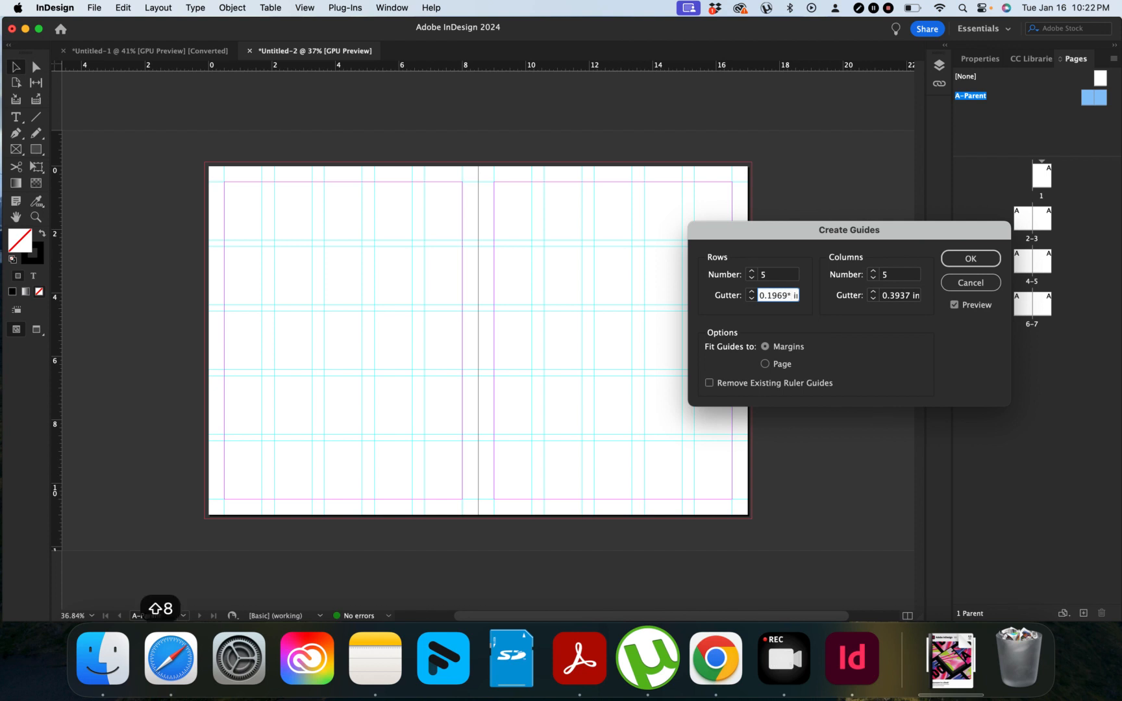
type("2")
left_click(906, 295)
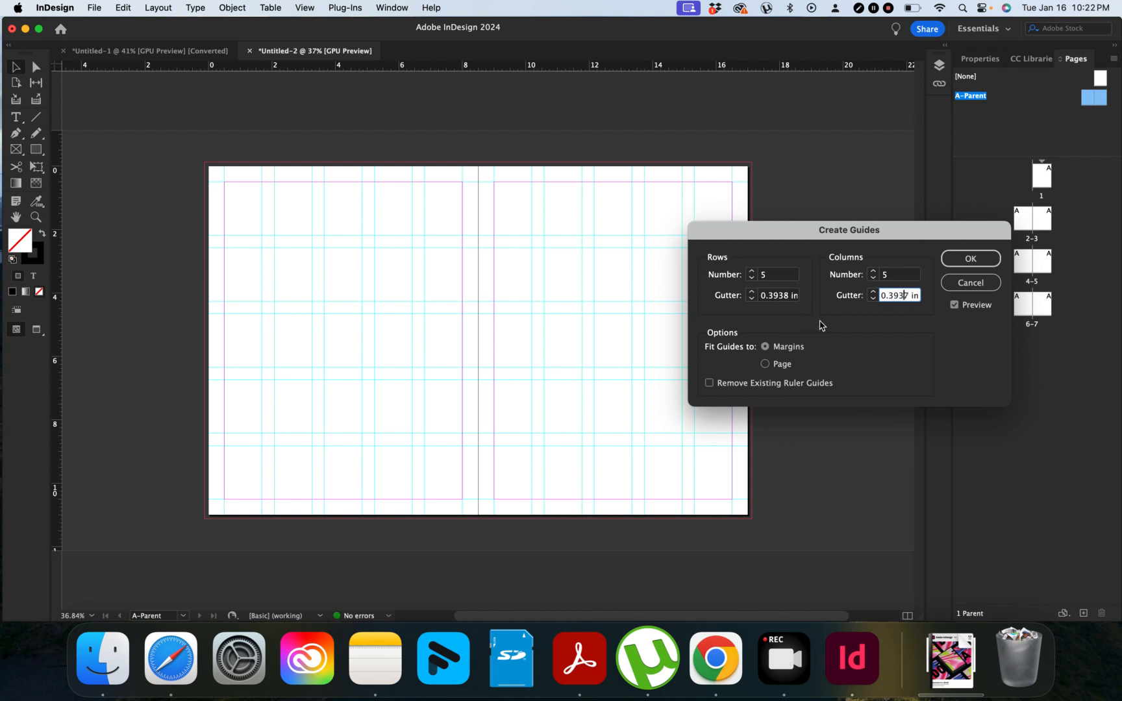
left_click(971, 259)
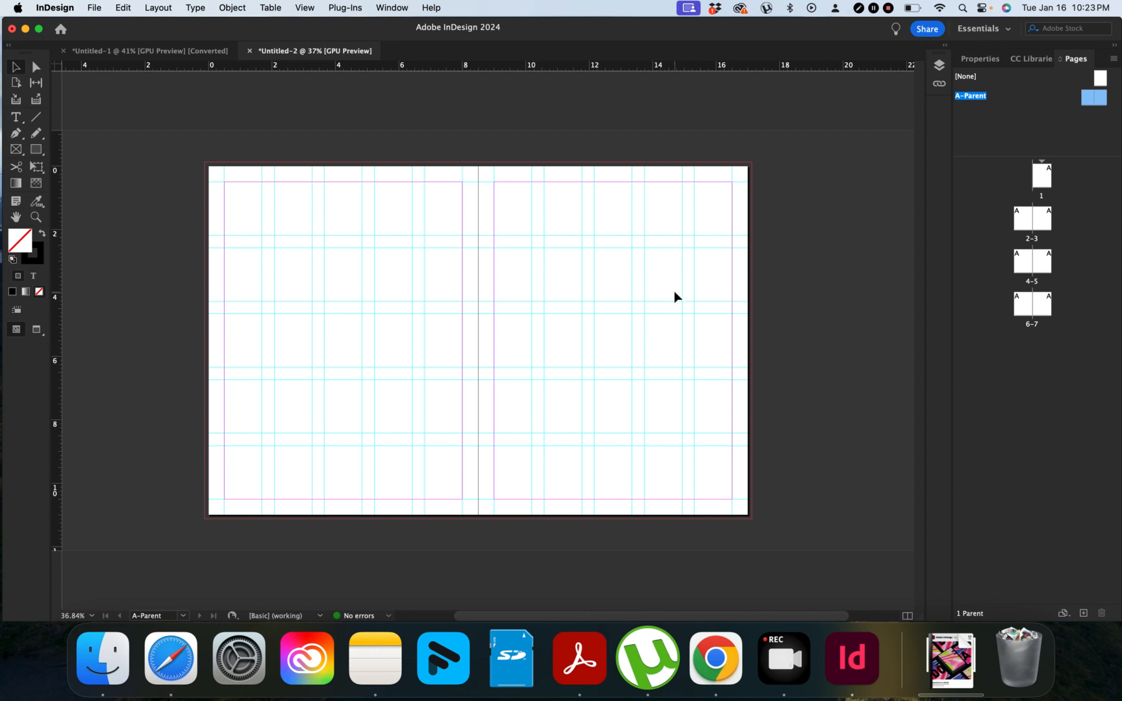
Step: Open Adjust Layout from the Properties panel and set all margins to 10mm
left_click(967, 59)
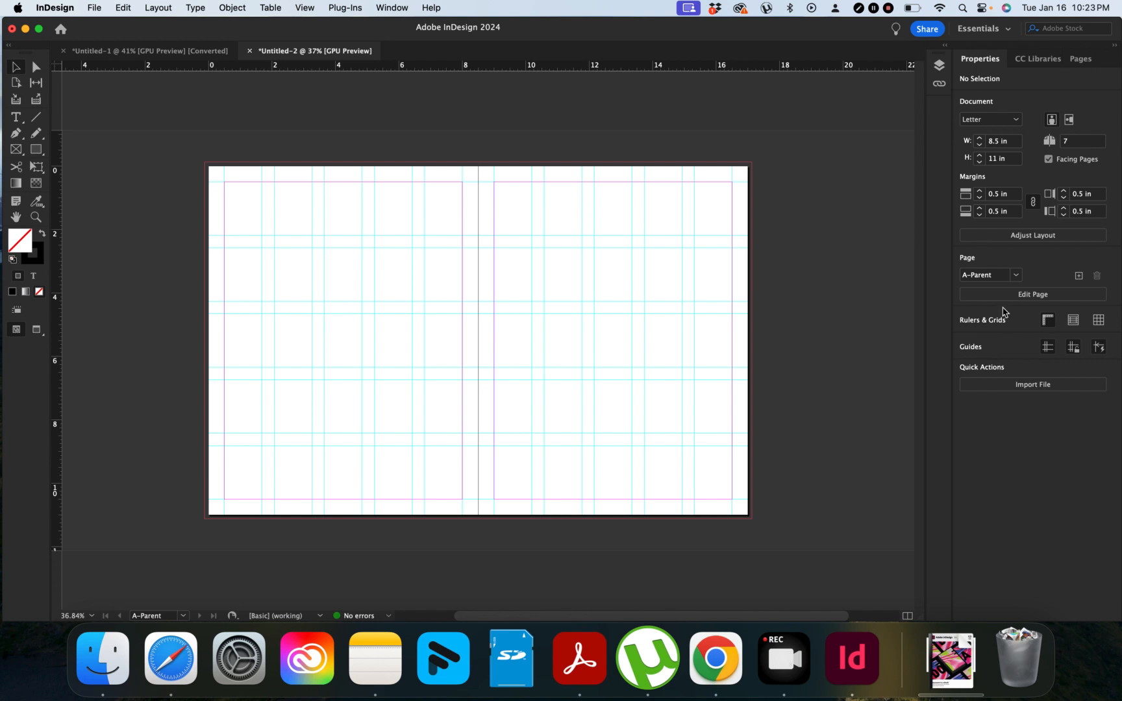
left_click(1011, 238)
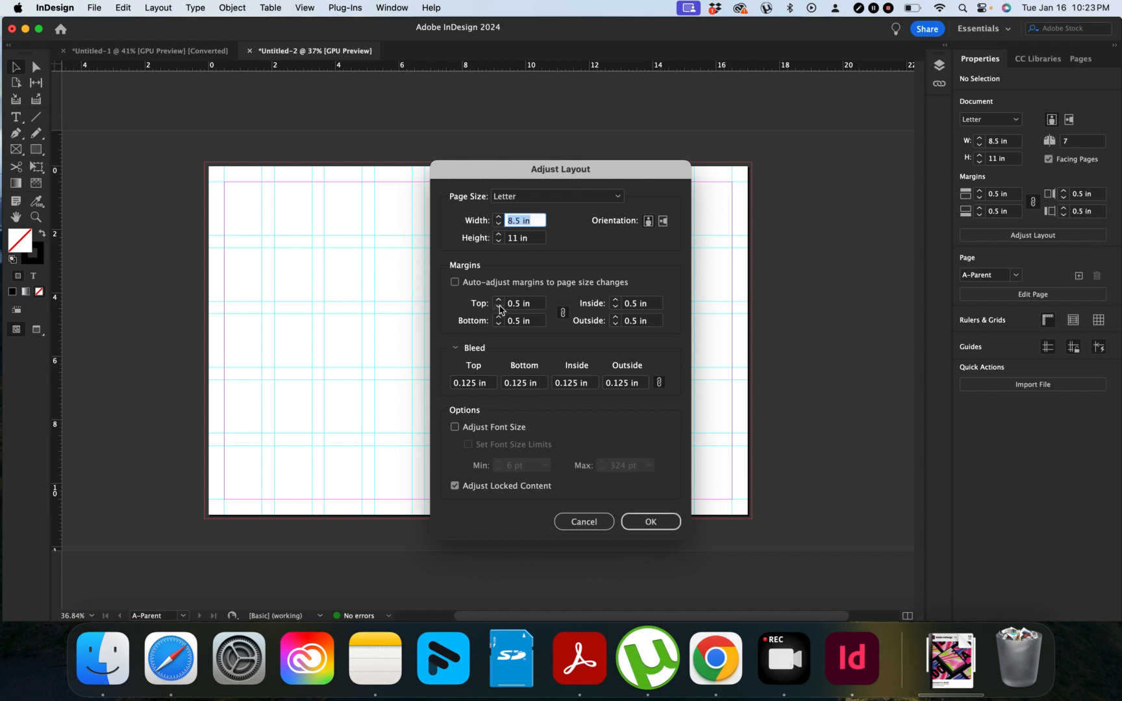
left_click(526, 304)
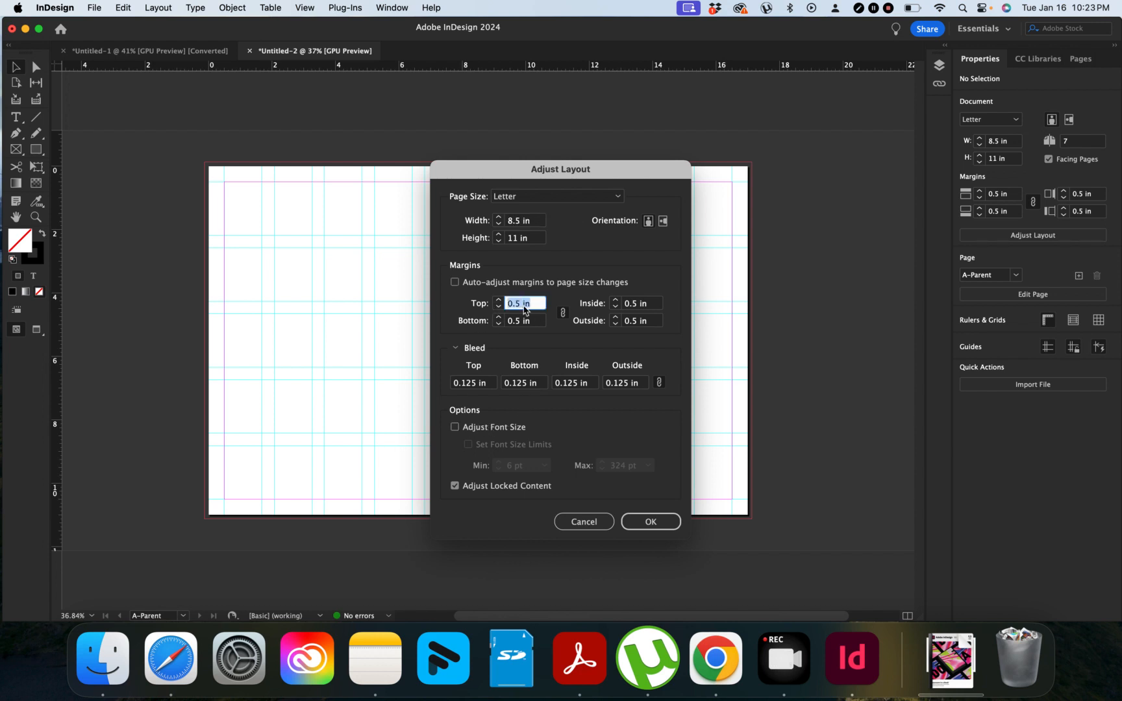
type("10")
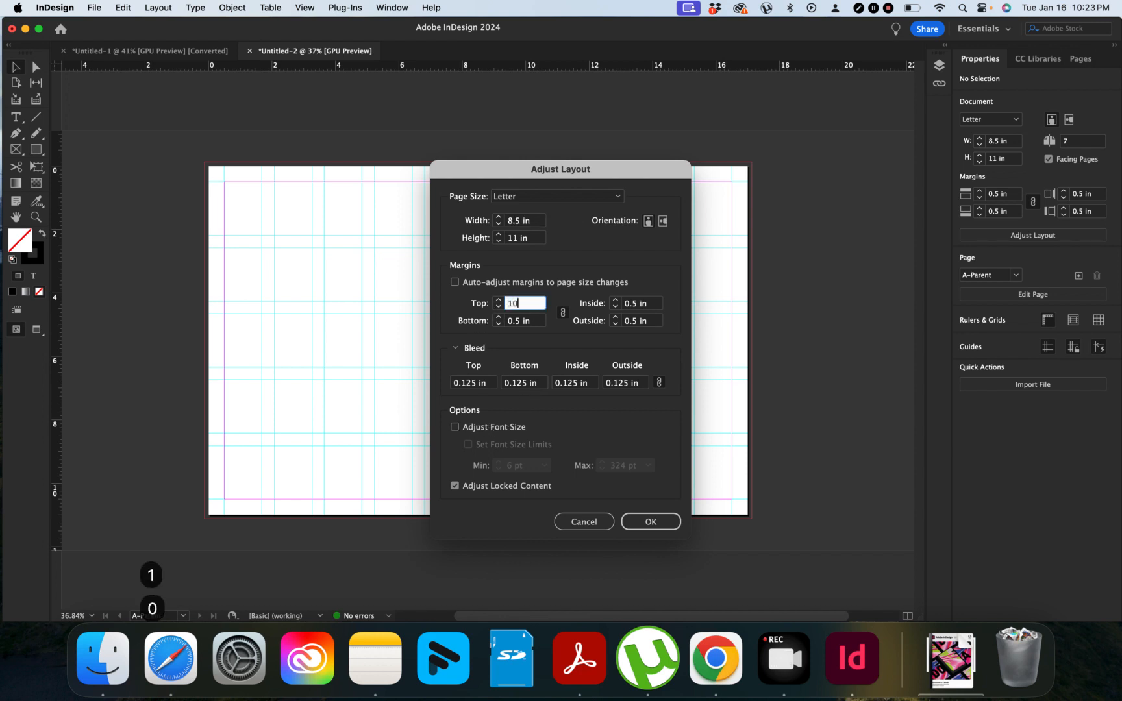
key("BackSpace")
key("BackSpace")
key("BackSpace")
key("BackSpace")
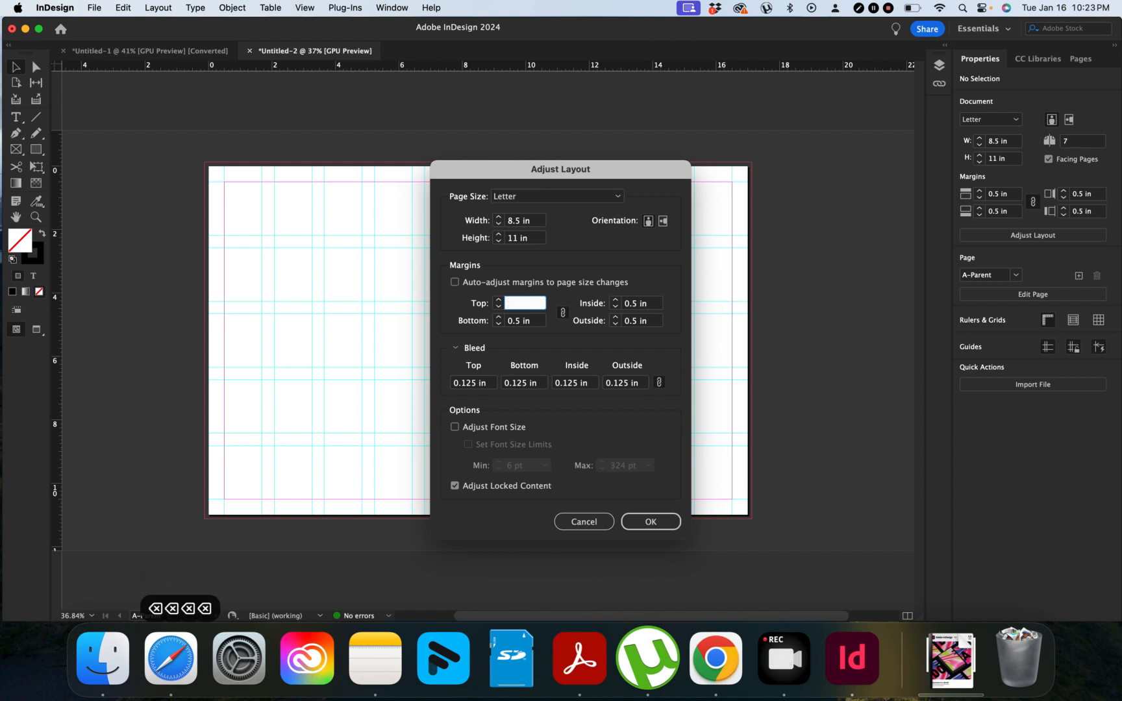
type("10mm")
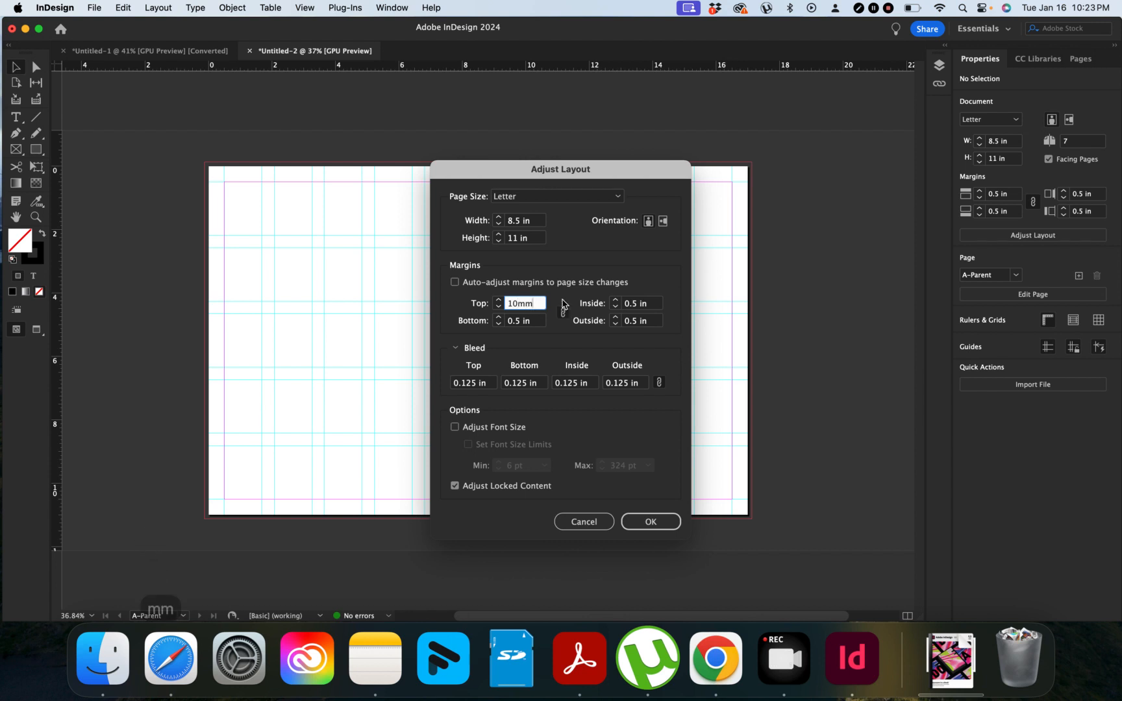
left_click(536, 319)
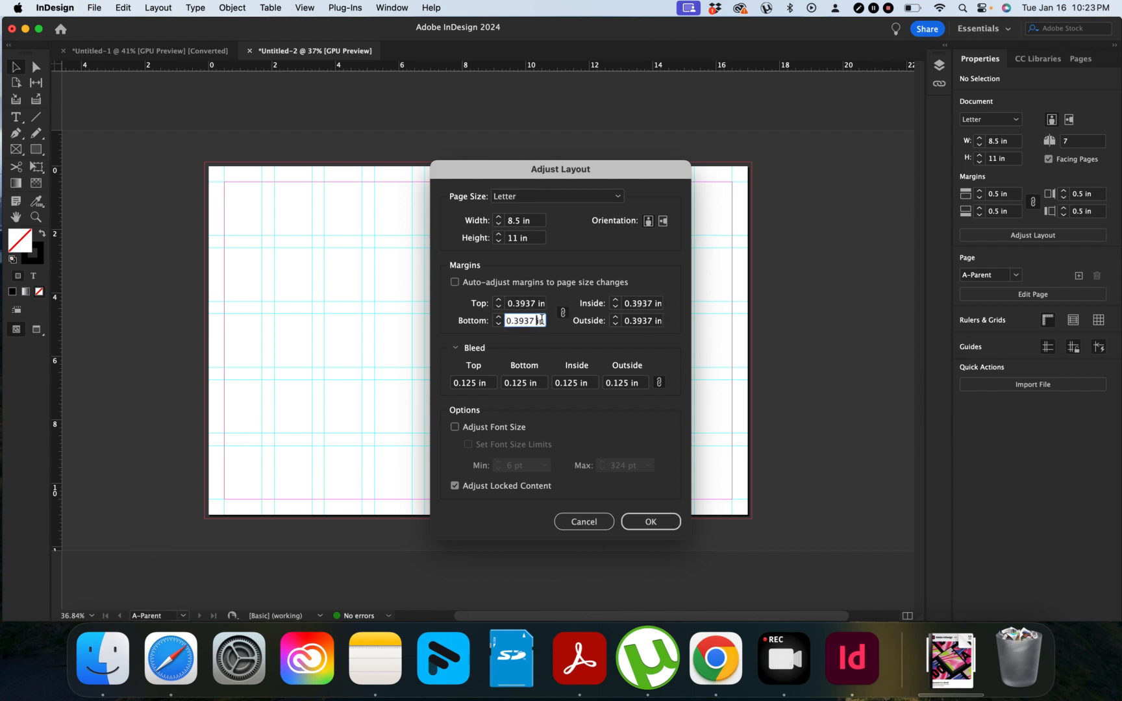
Step: Unlink the margins, double the bottom margin to 0.3937*2, and apply
left_click(563, 314)
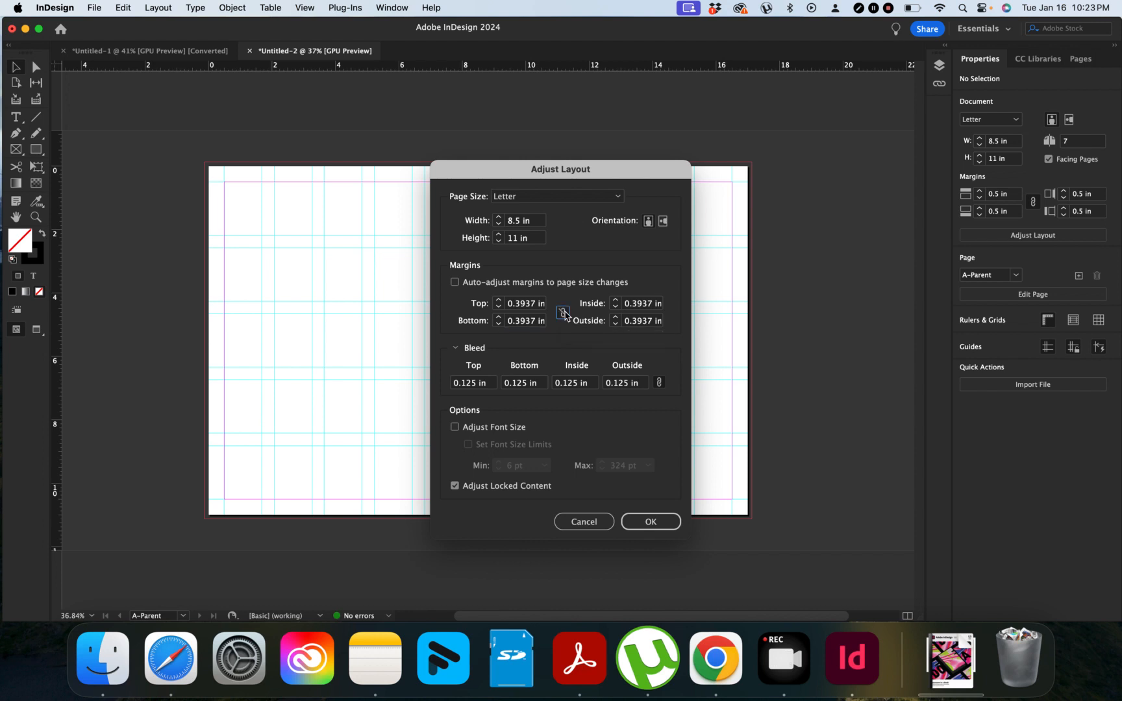
left_click(524, 321)
left_click(536, 323)
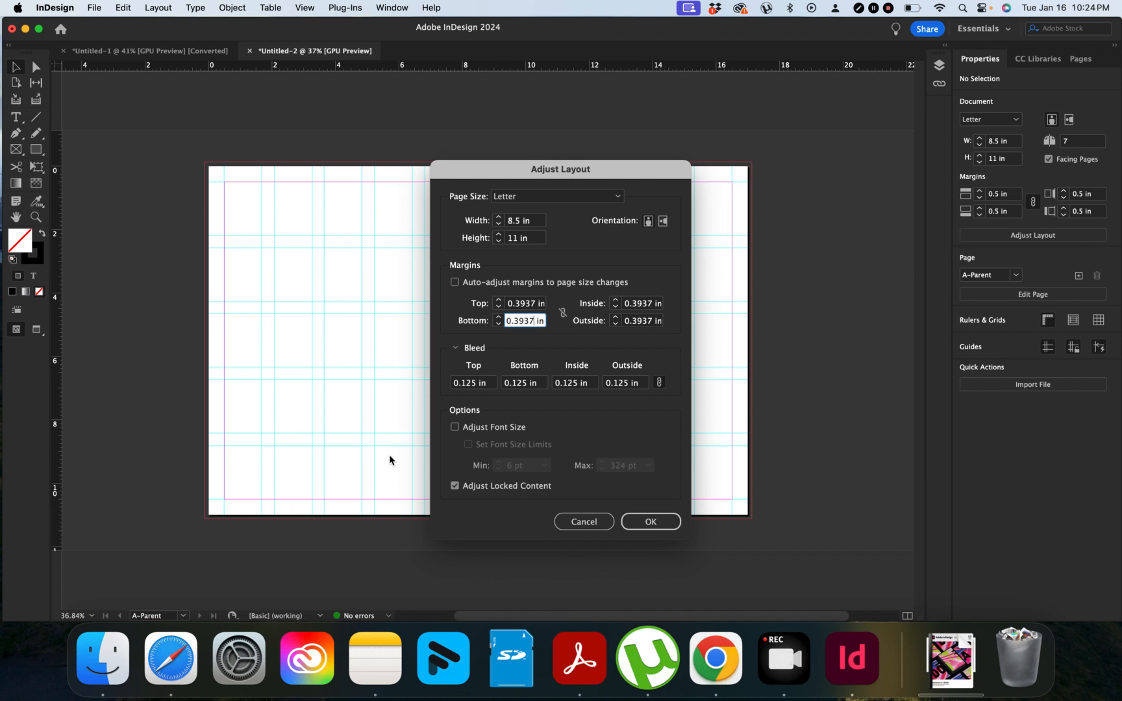
type("*2")
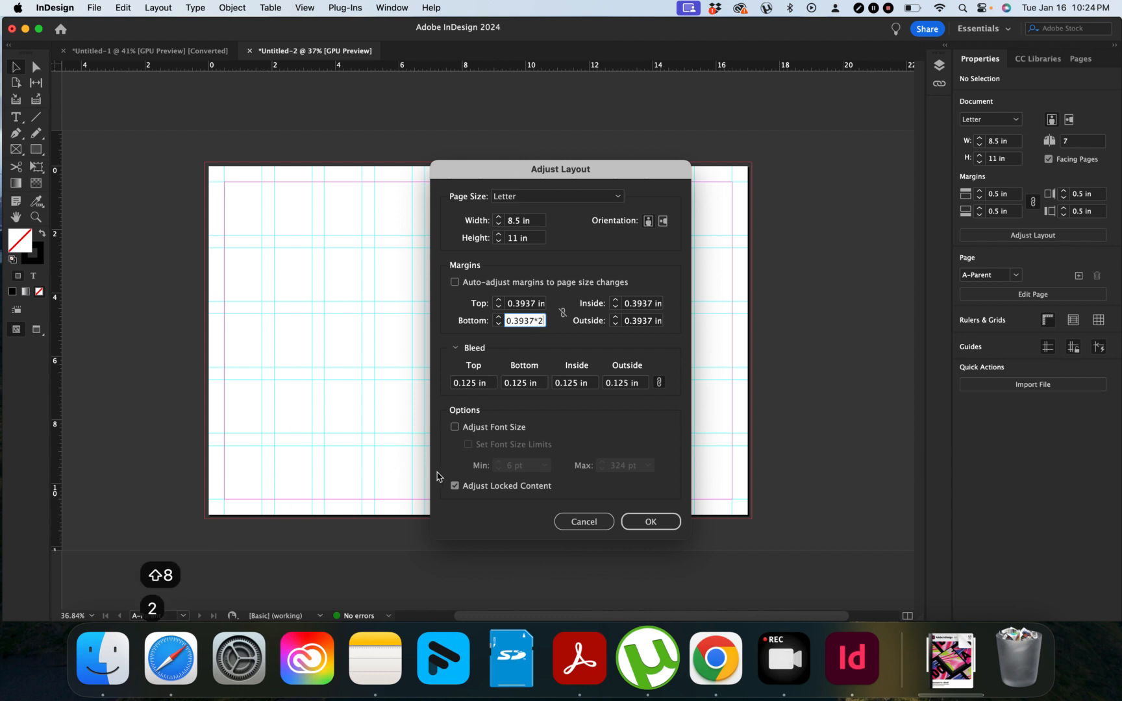
left_click(651, 523)
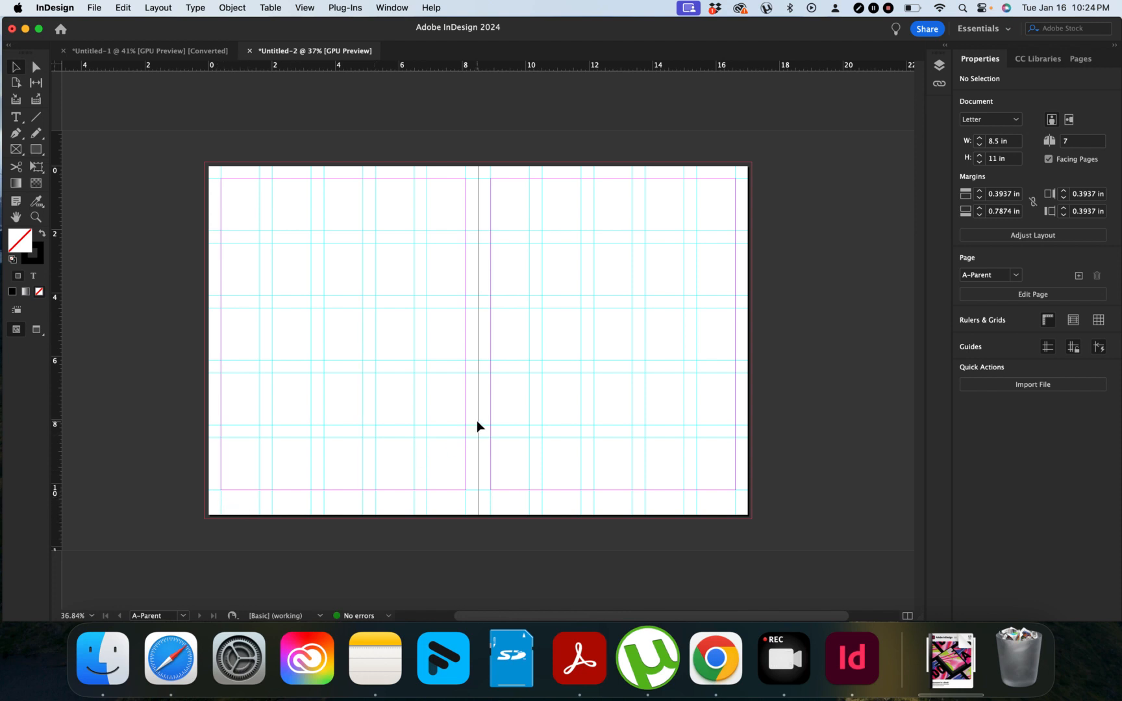
scroll(477, 427, "right", 1)
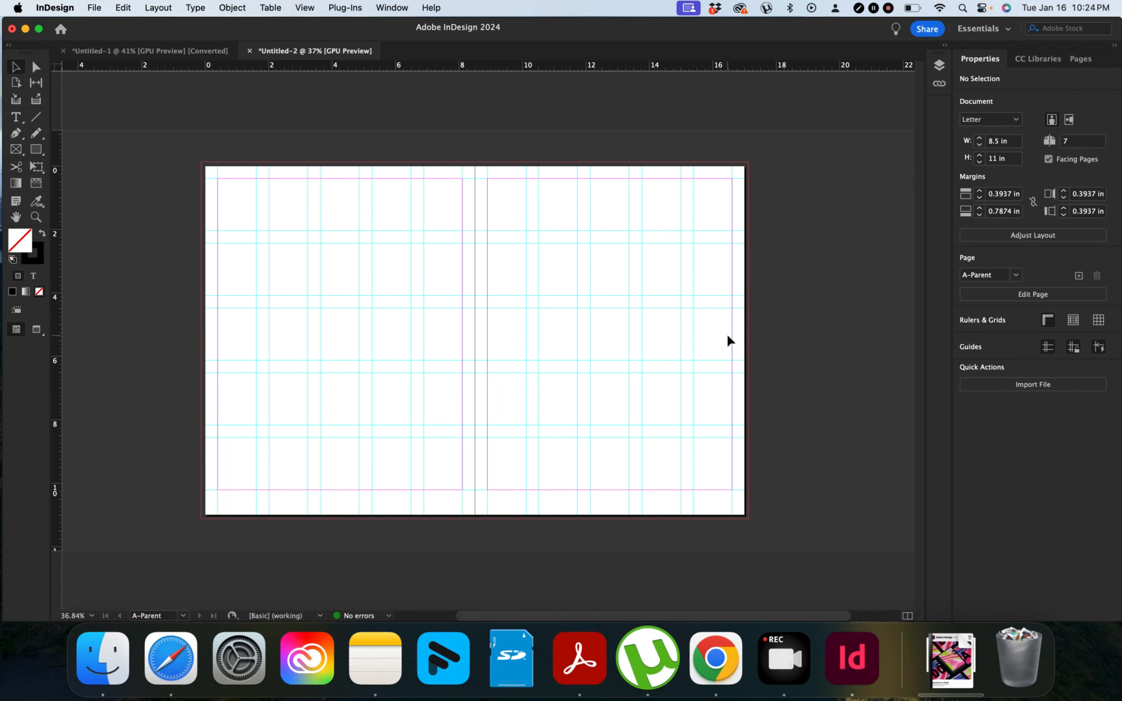
scroll(729, 340, "right", 1)
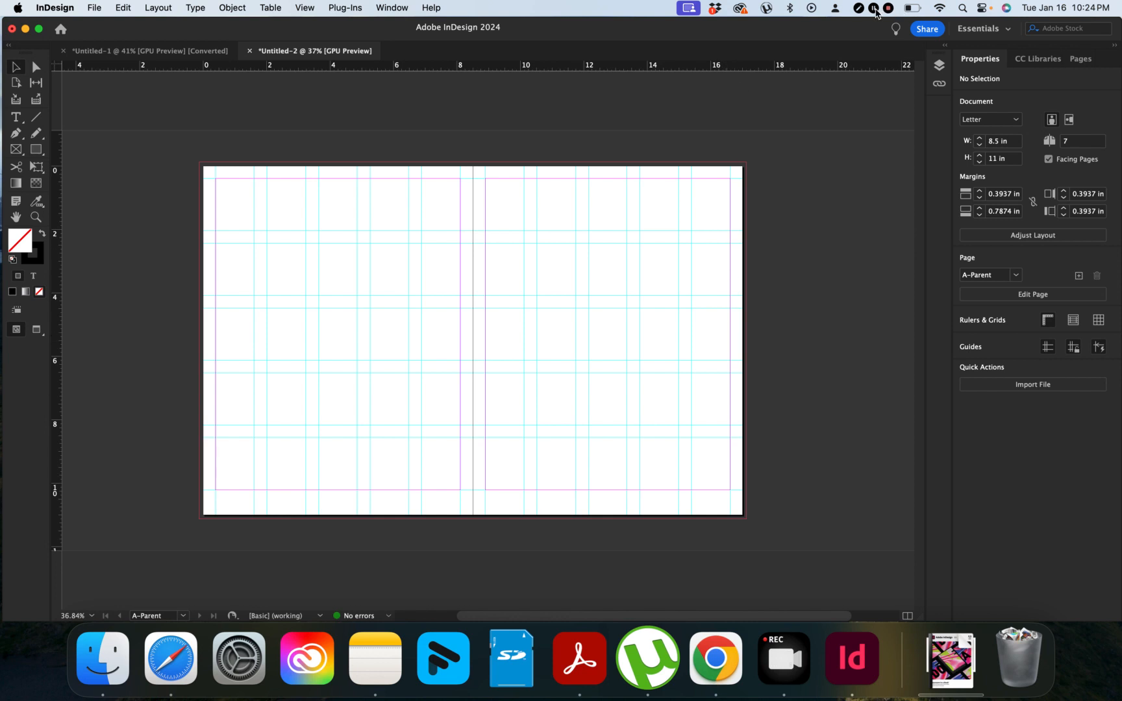
left_click(877, 13)
left_click(159, 8)
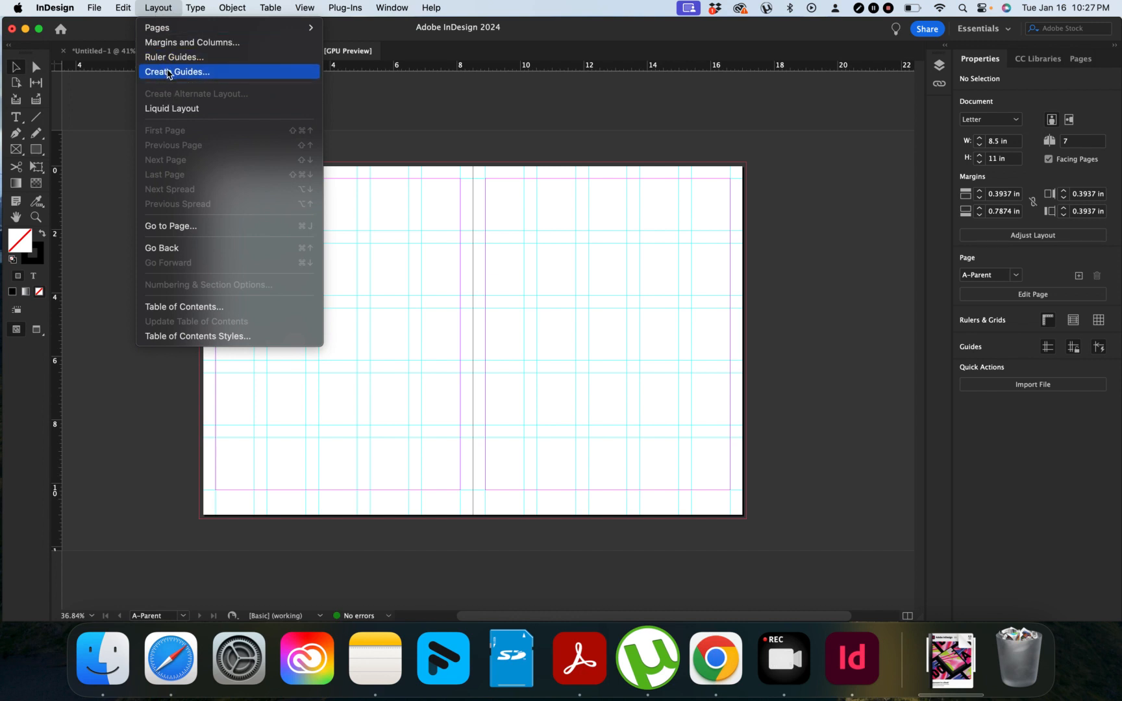
left_click(200, 43)
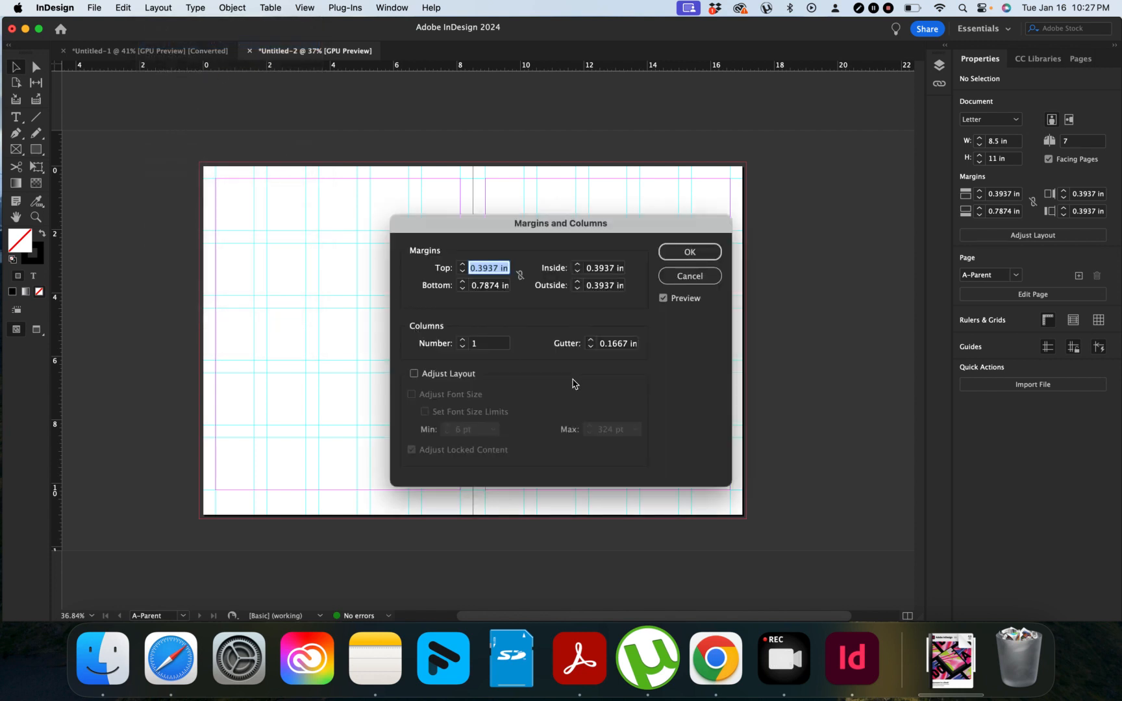
left_click(693, 281)
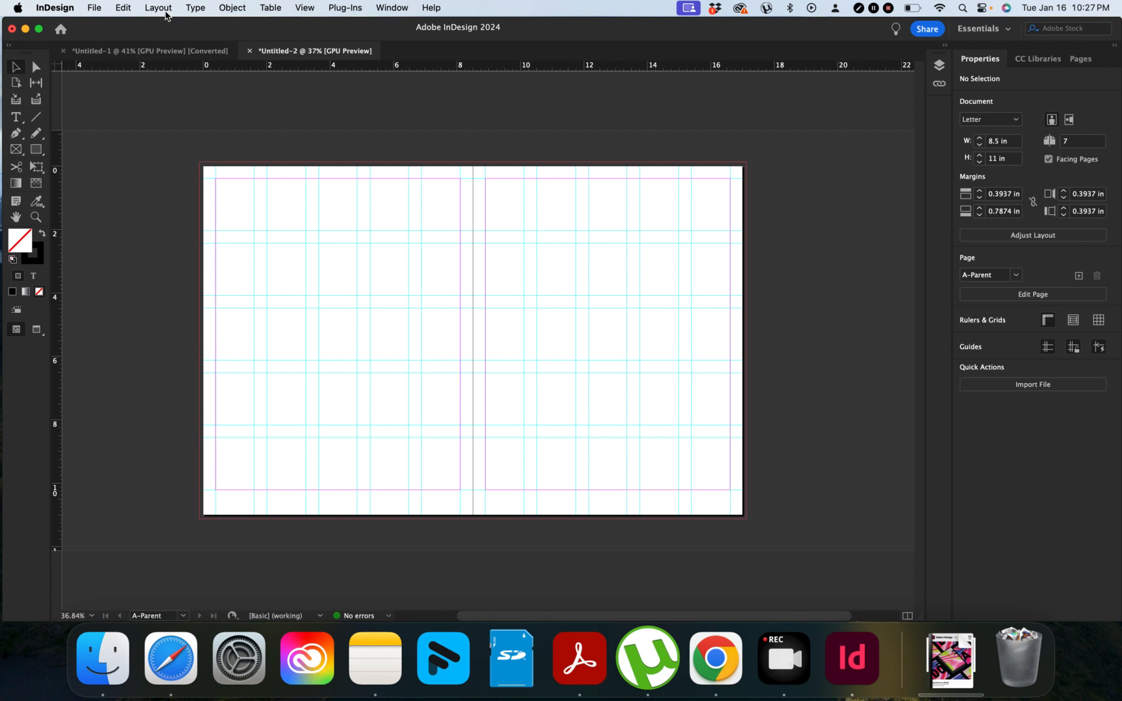
left_click(165, 13)
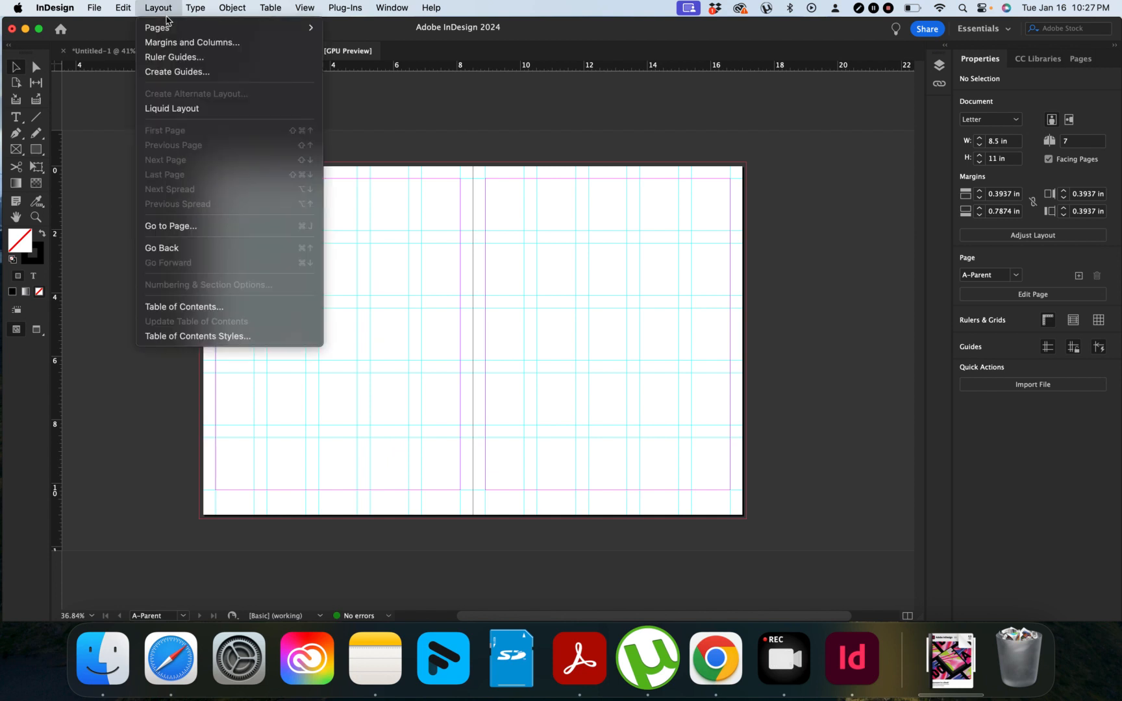
Step: Reopen Create Guides, tick Remove Existing Ruler Guides, and set 6 rows and 5 columns
left_click(173, 72)
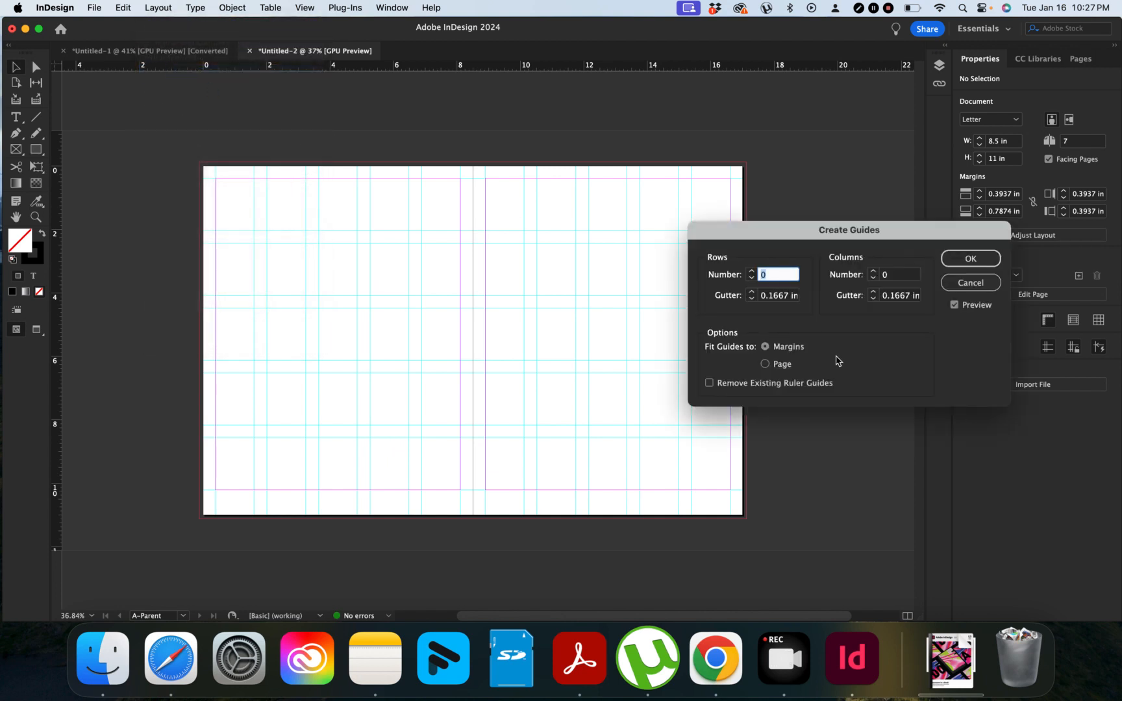
left_click_drag(823, 236, 510, 266)
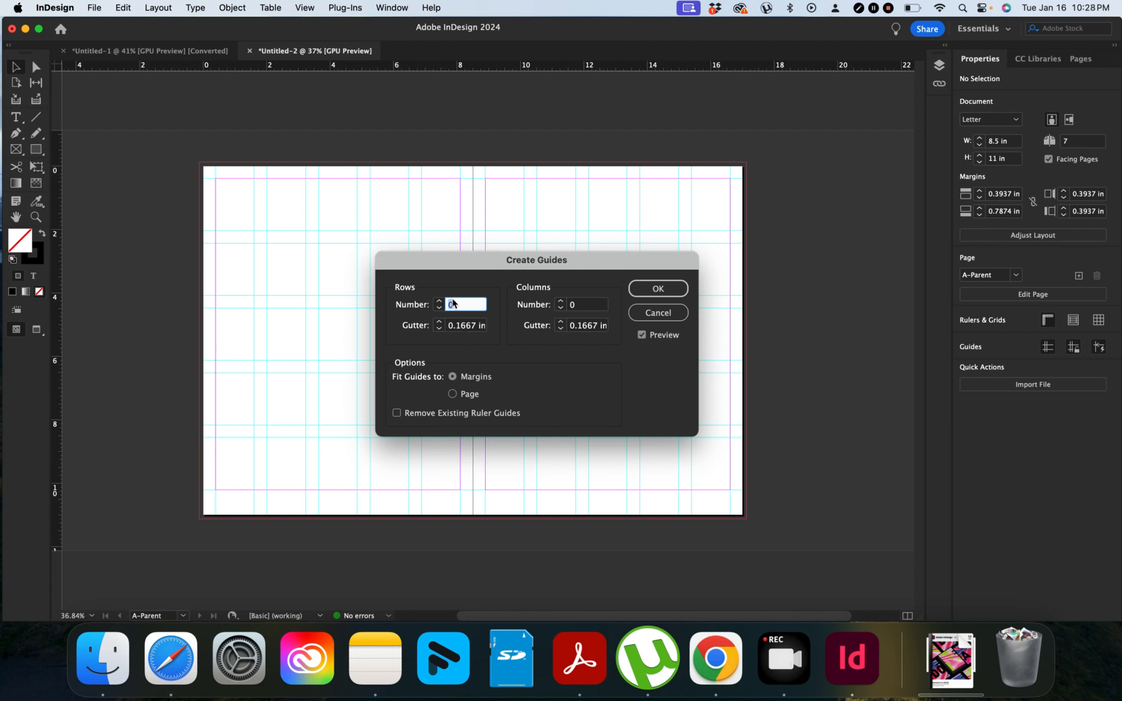
left_click(397, 414)
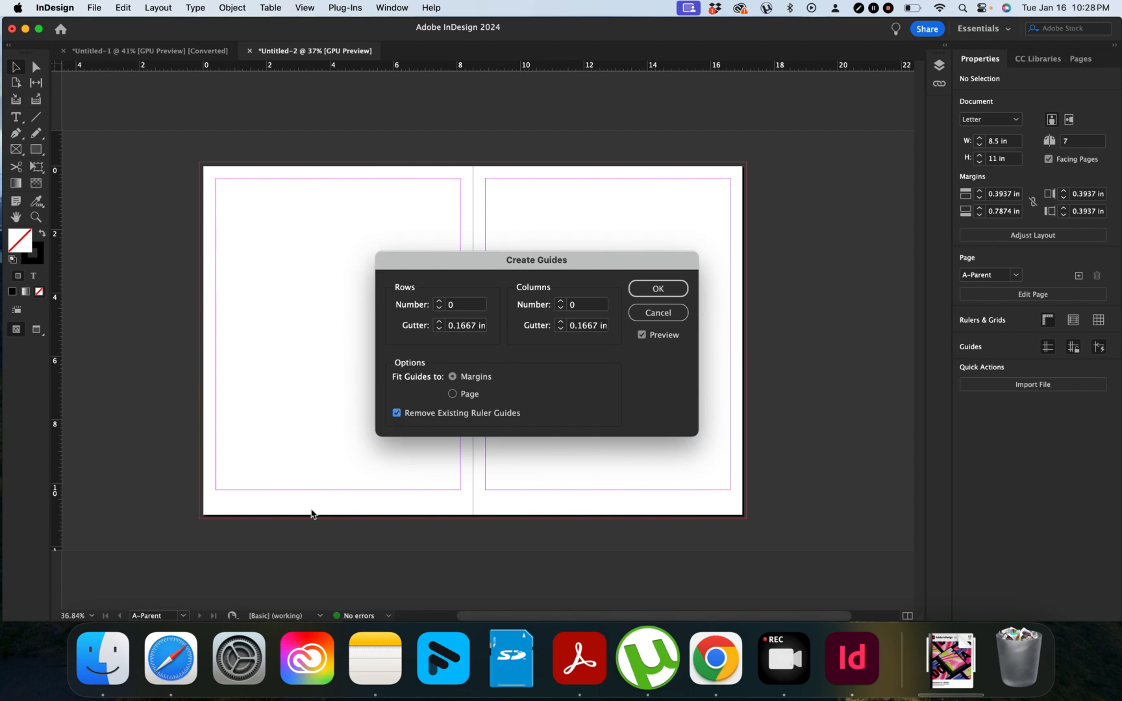
left_click(461, 305)
type("6")
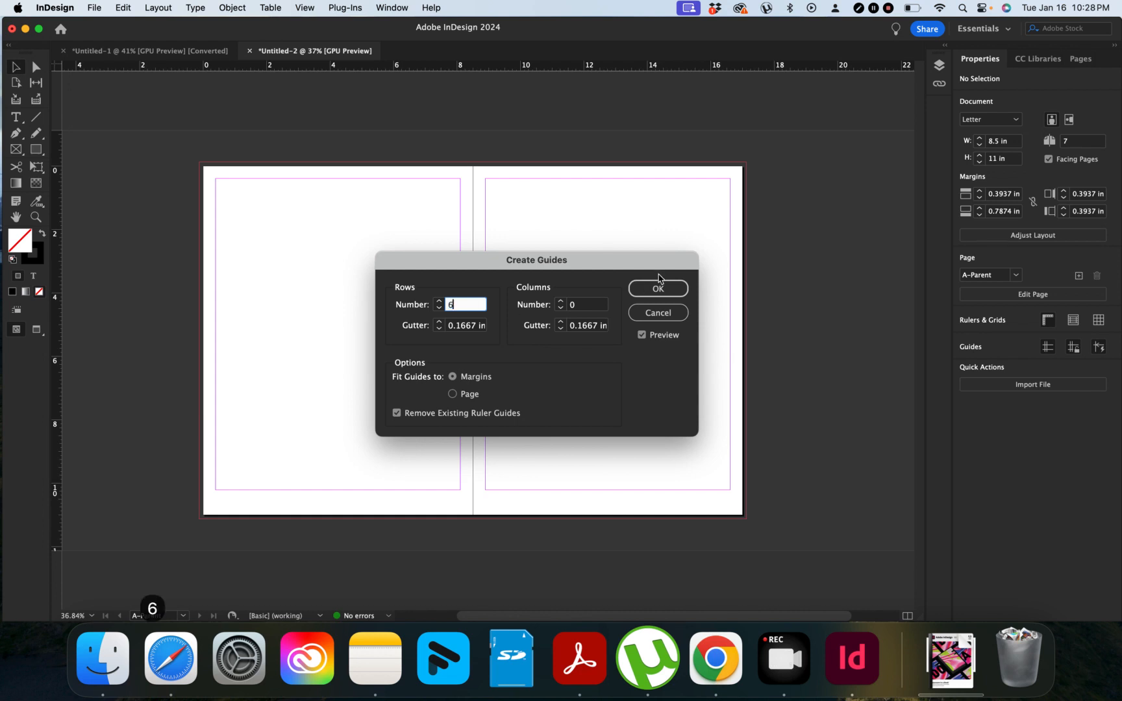
left_click(578, 309)
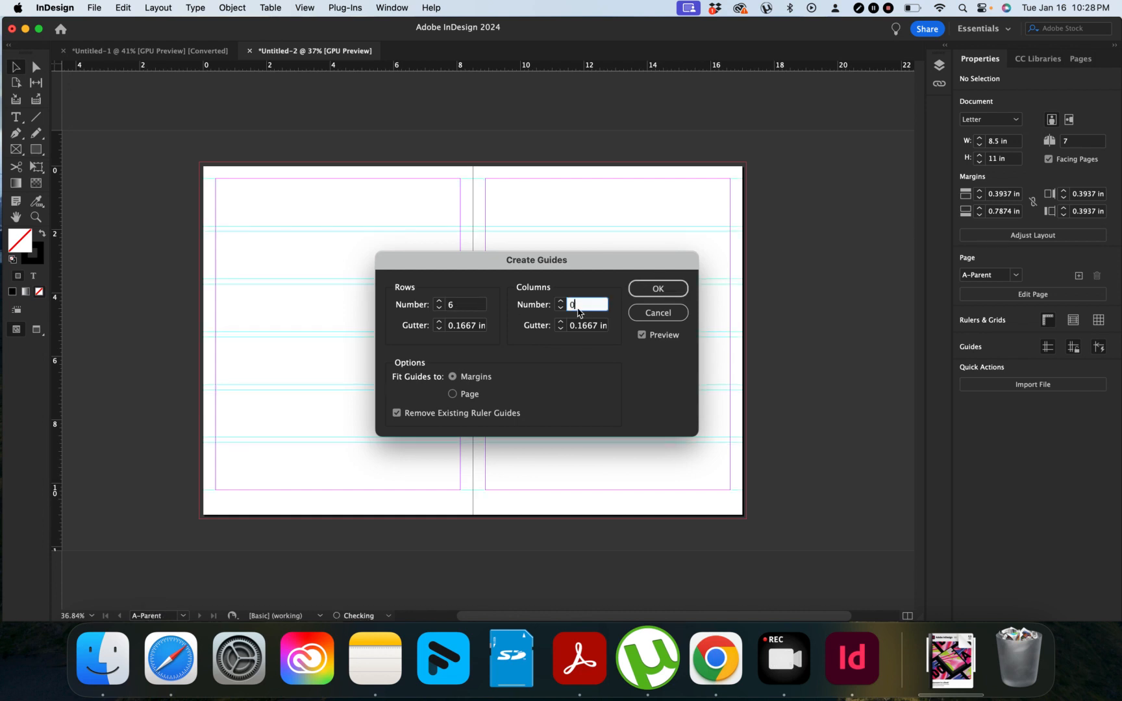
type("5")
Step: Set both the row and column gutters to 10mm and apply the 6×5 grid
left_click(467, 327)
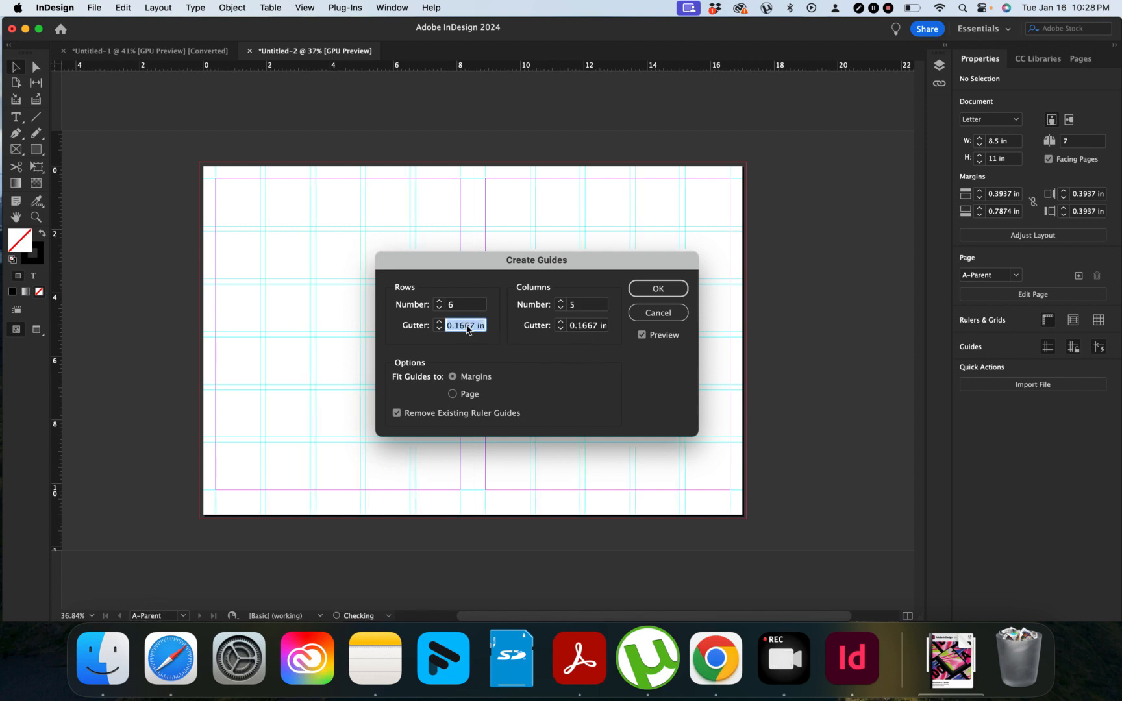
type("10")
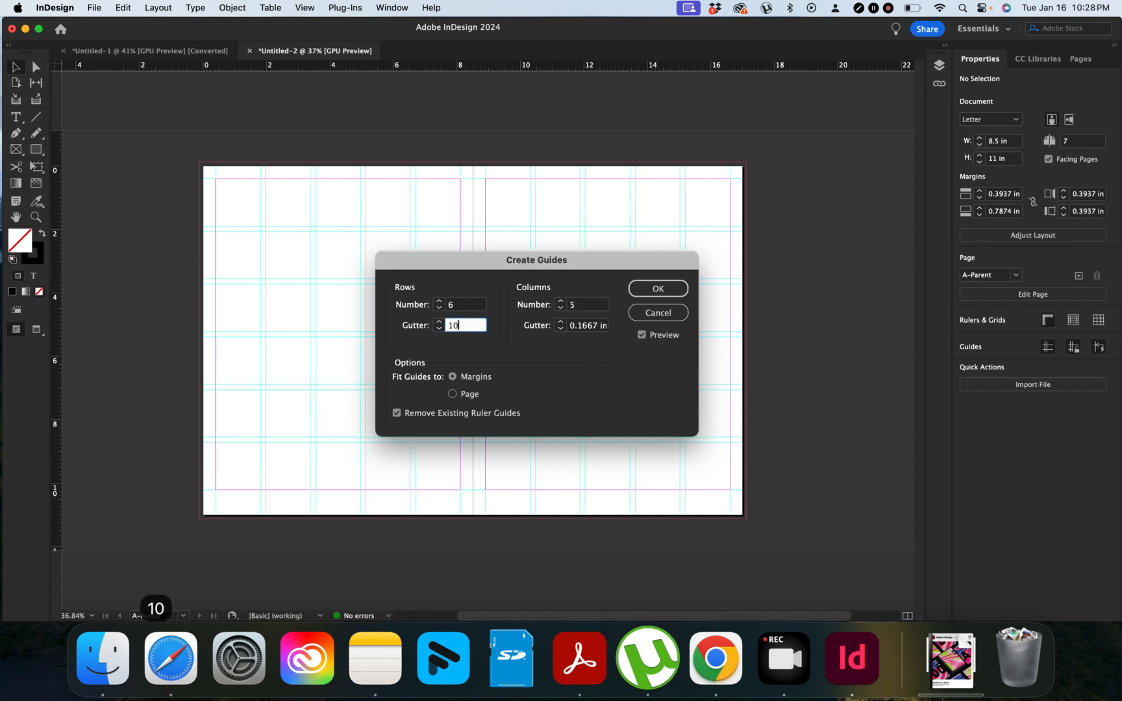
left_click(578, 330)
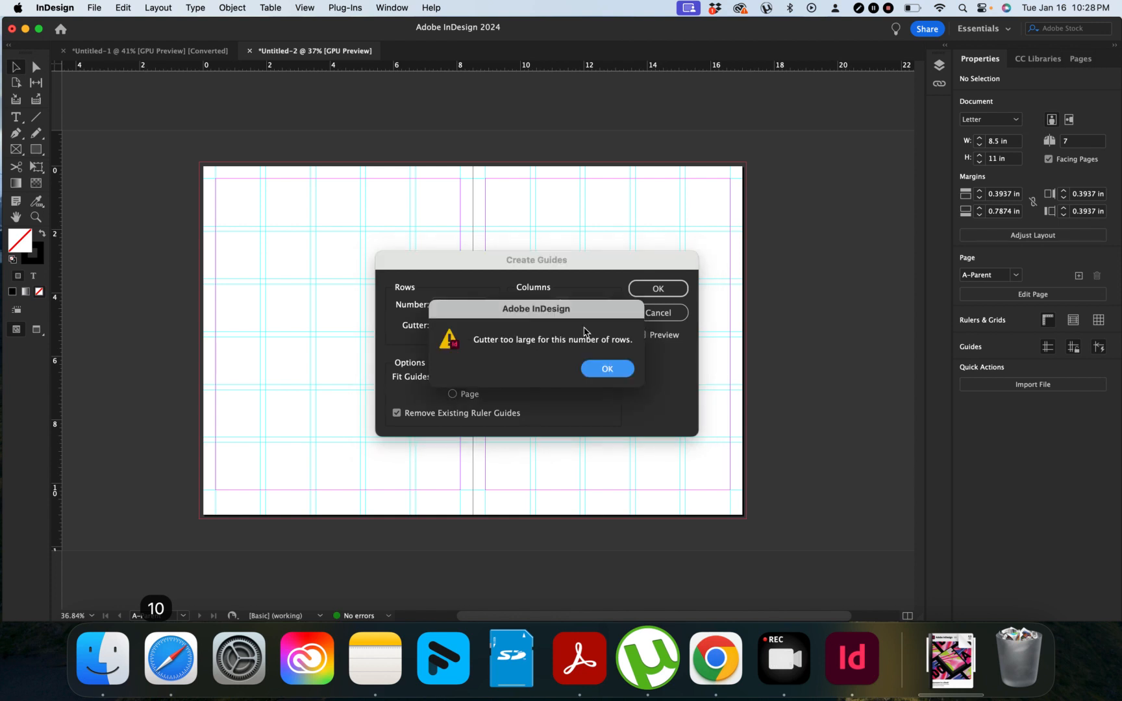
left_click(608, 369)
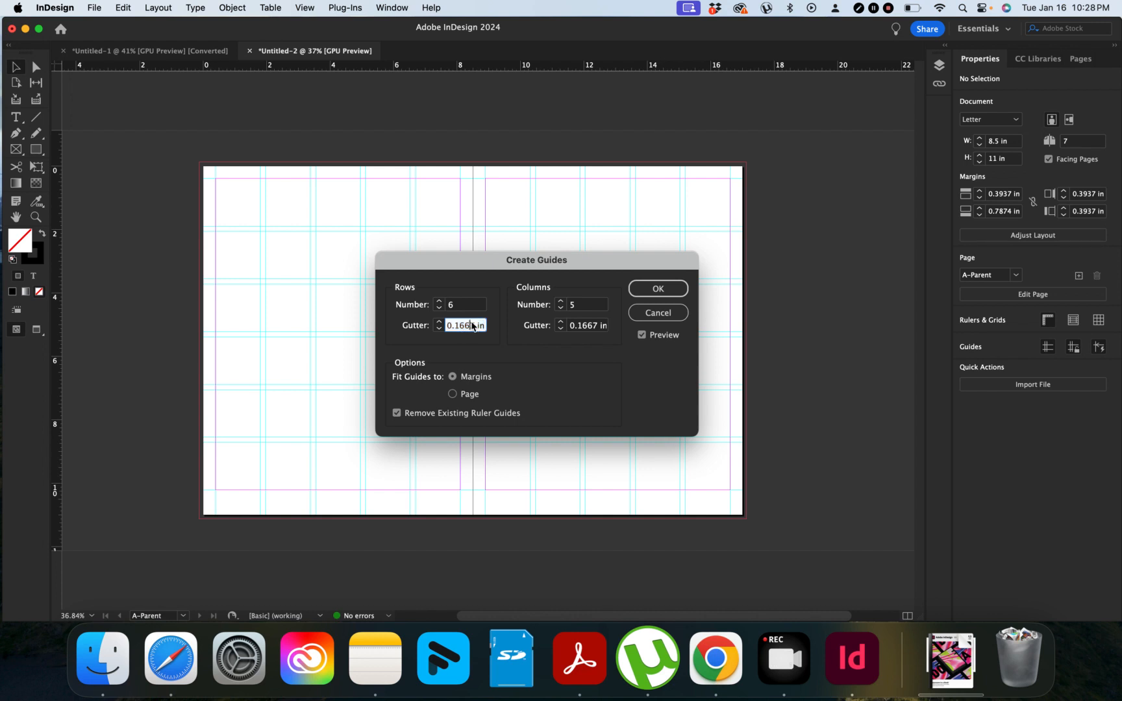
key("BackSpace")
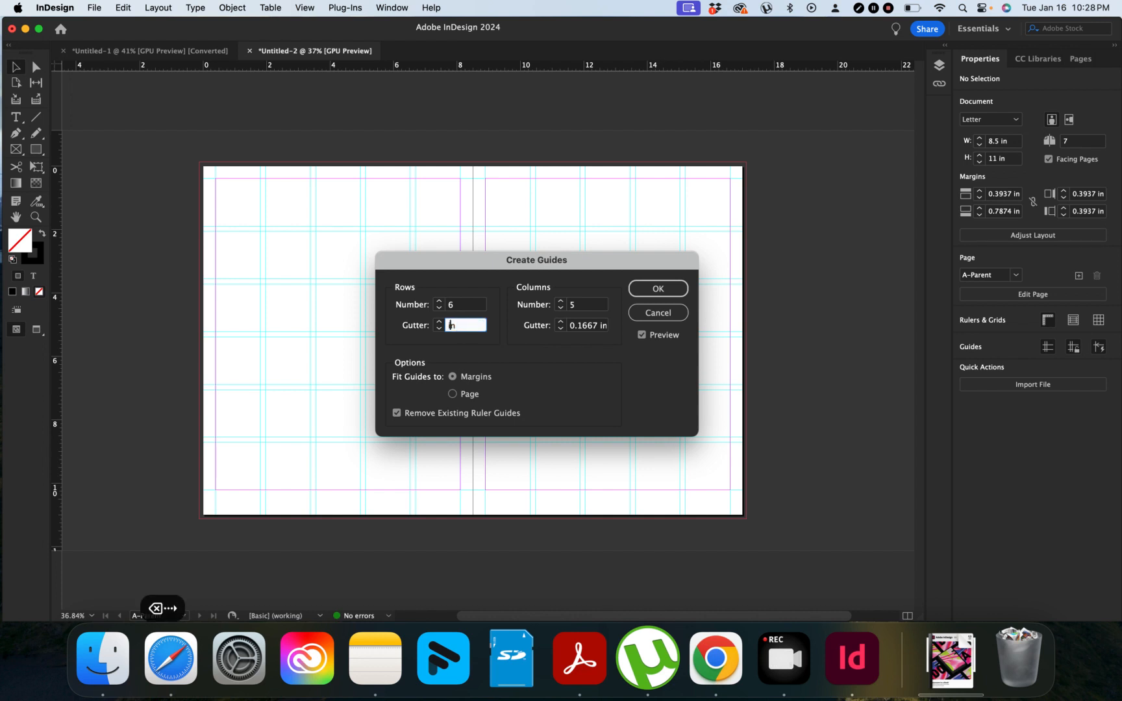
type("10mm")
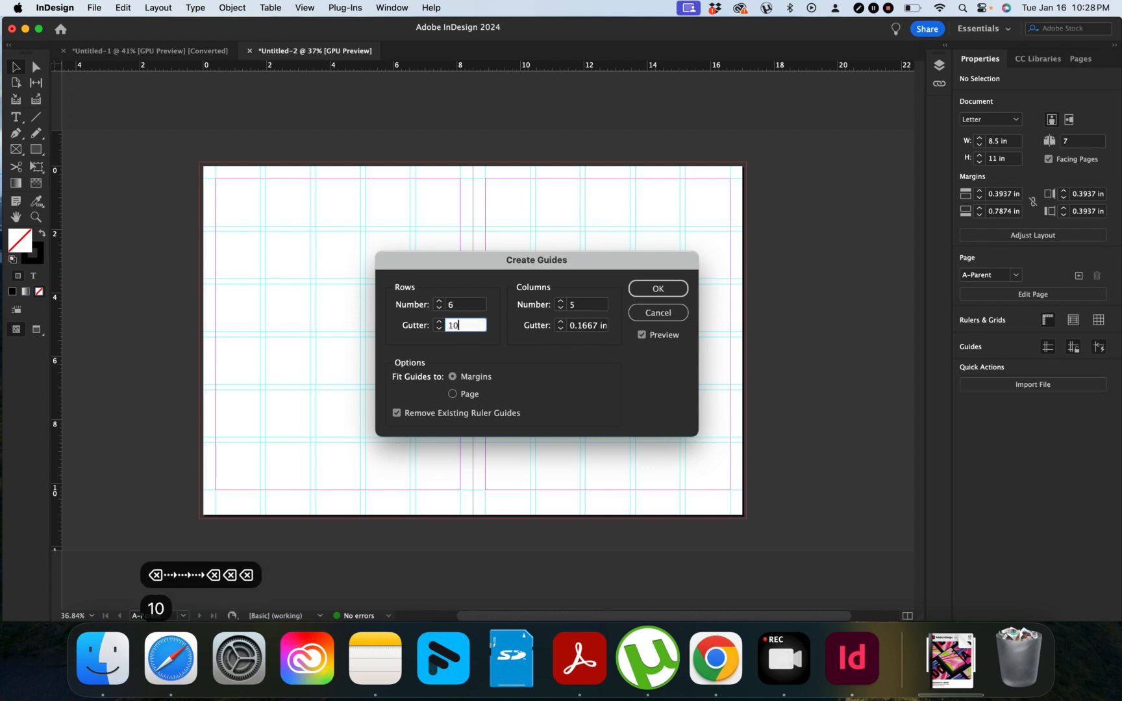
double_click(457, 330)
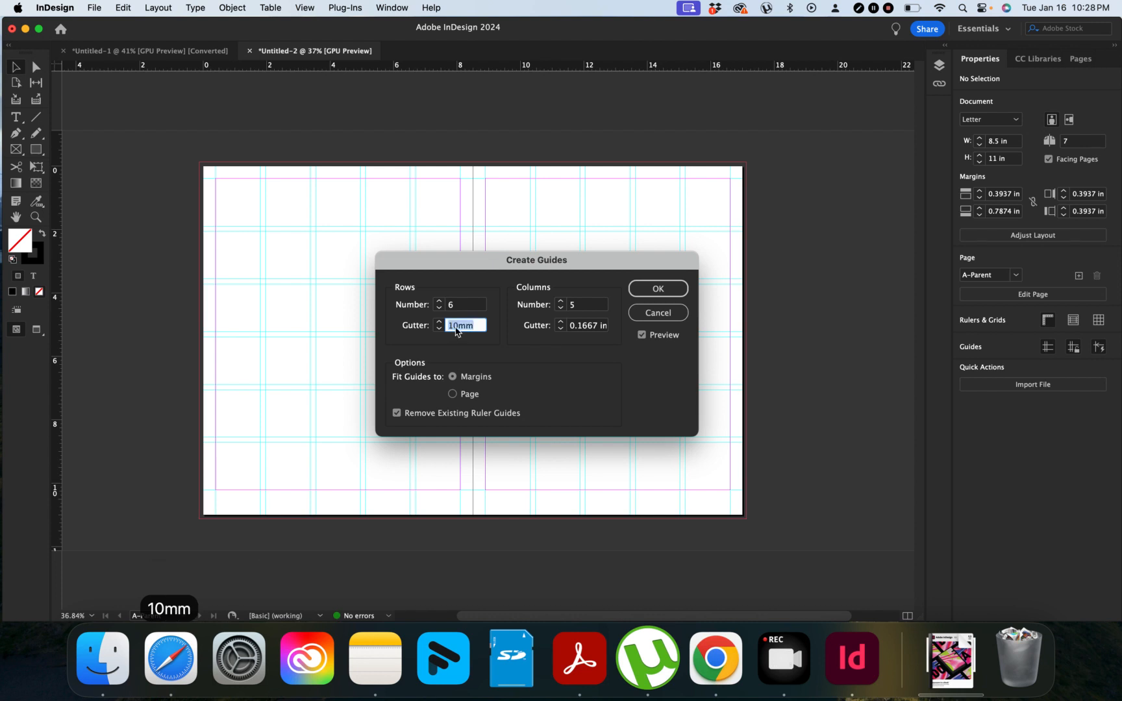
key("super+c")
triple_click(580, 328)
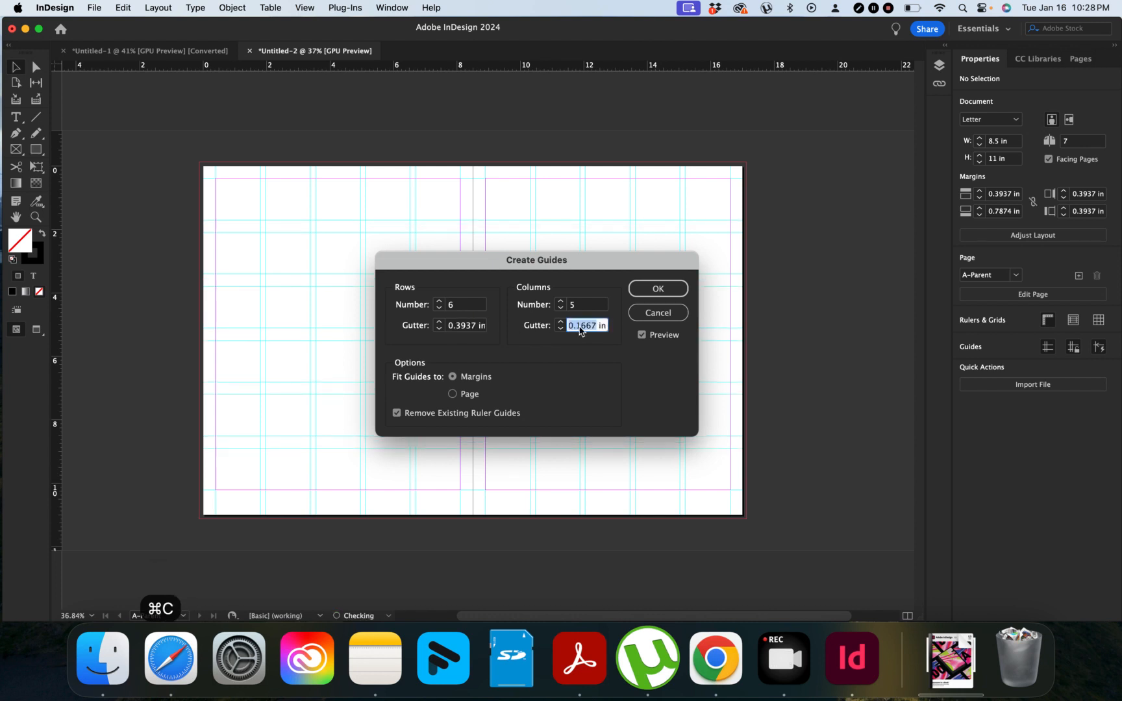
key("super+v")
triple_click(478, 324)
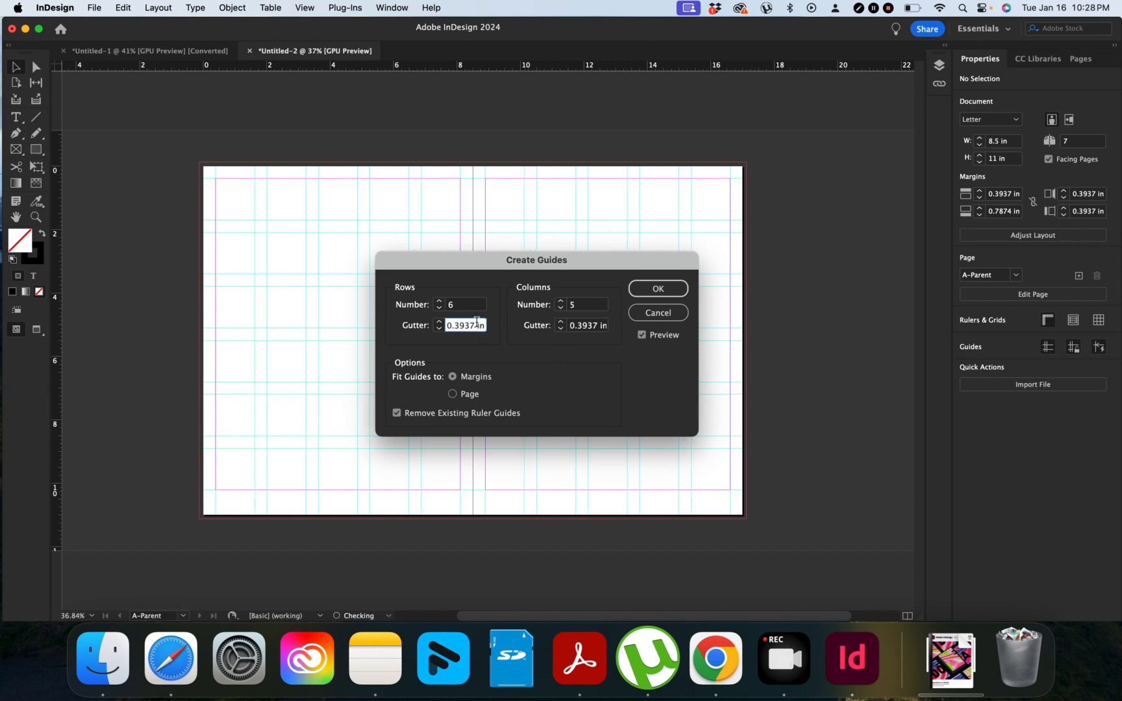
left_click_drag(485, 262, 567, 357)
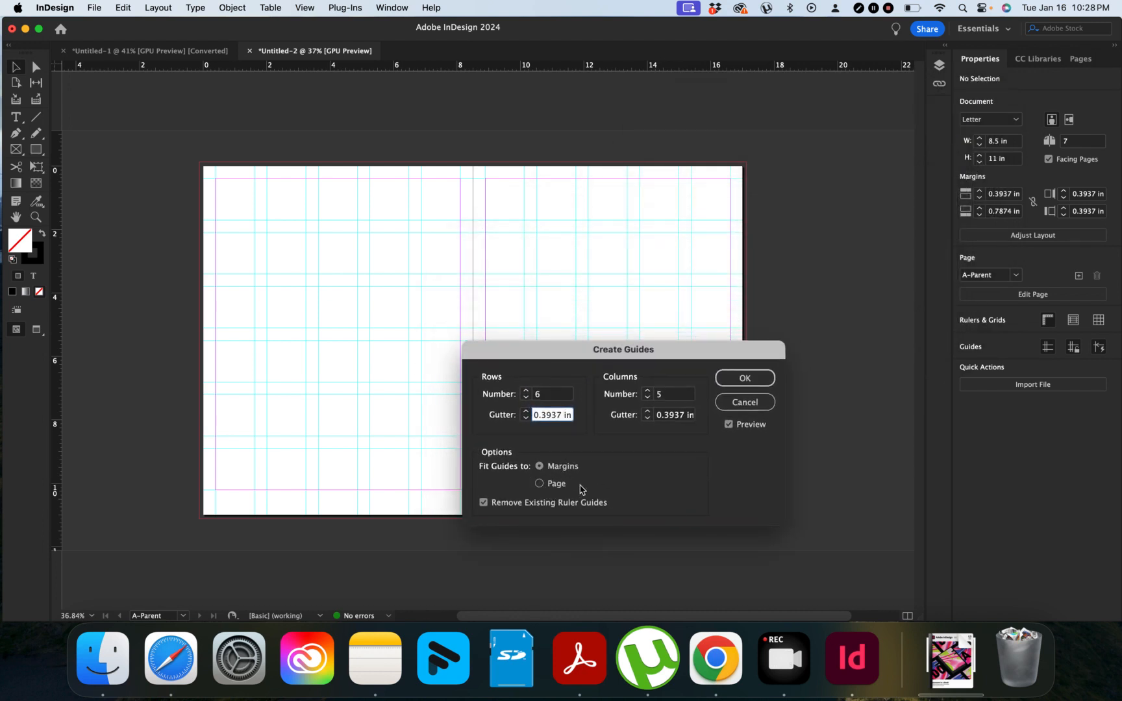
left_click(745, 379)
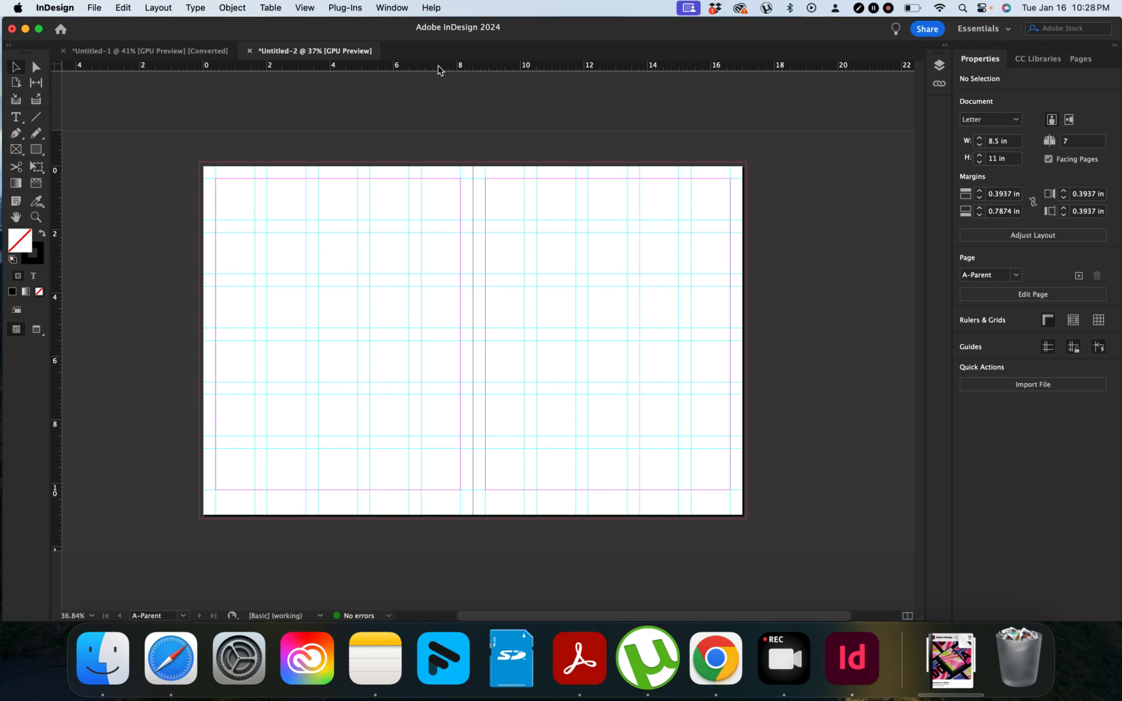
Step: Pull a horizontal ruler guide down to Y 10.625 in near the spread's bottom edge
left_click_drag(438, 70, 505, 504)
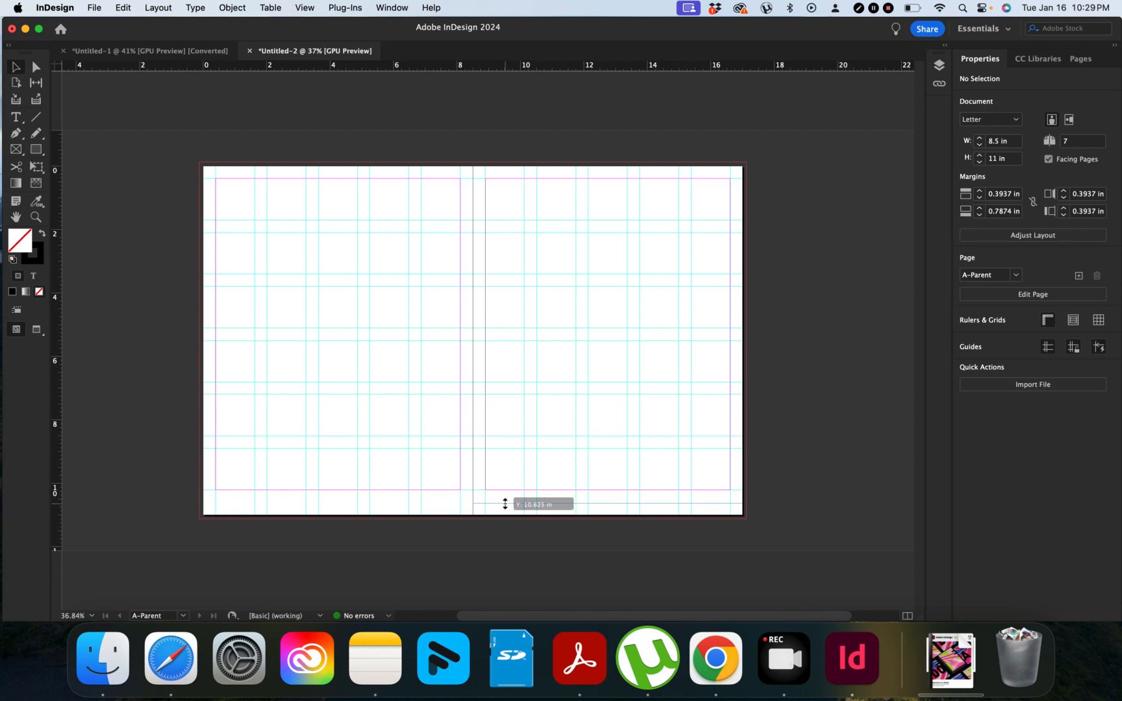
left_click_drag(505, 504, 505, 505)
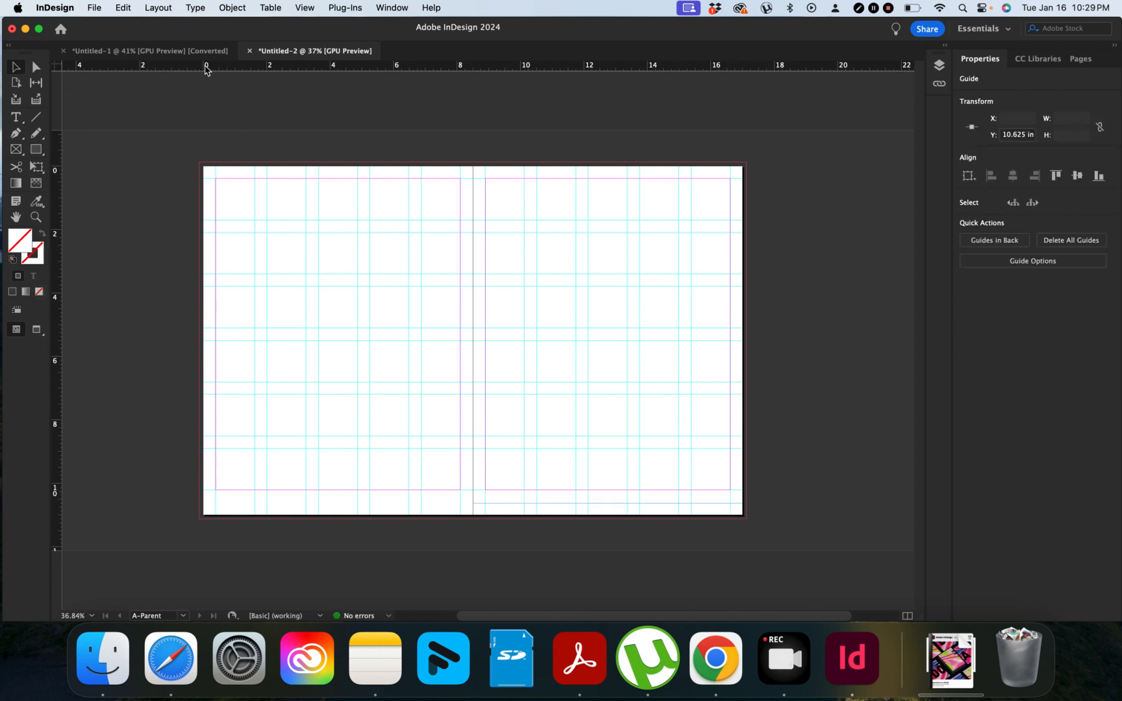
left_click_drag(205, 66, 281, 505)
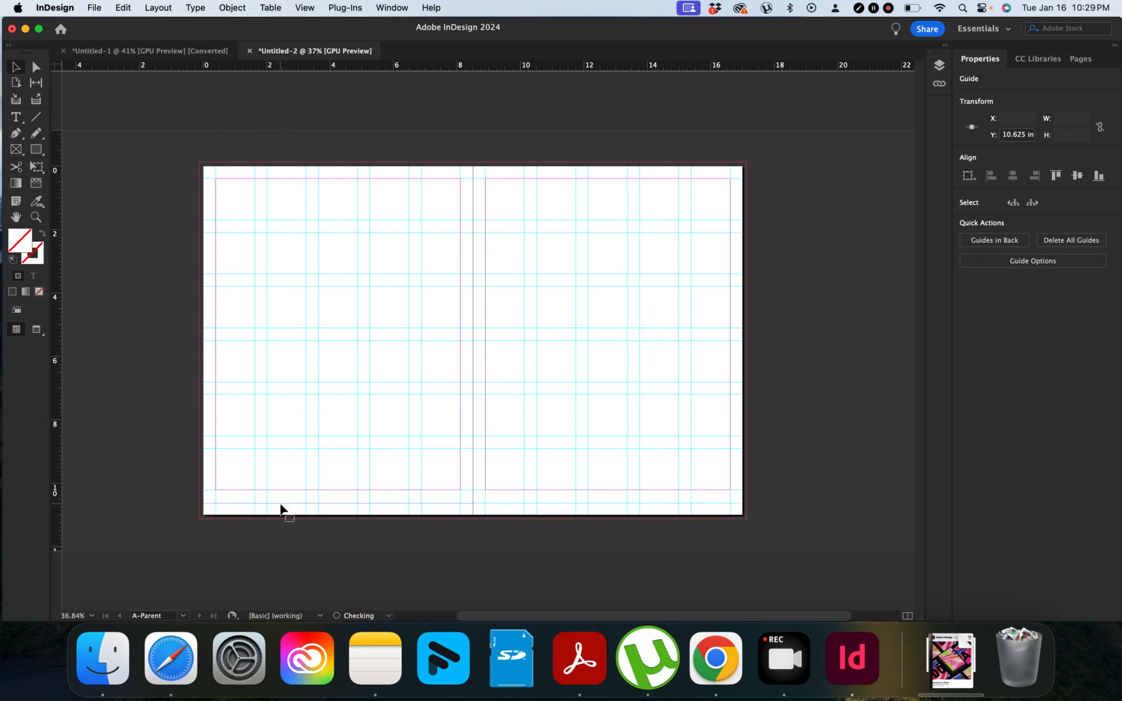